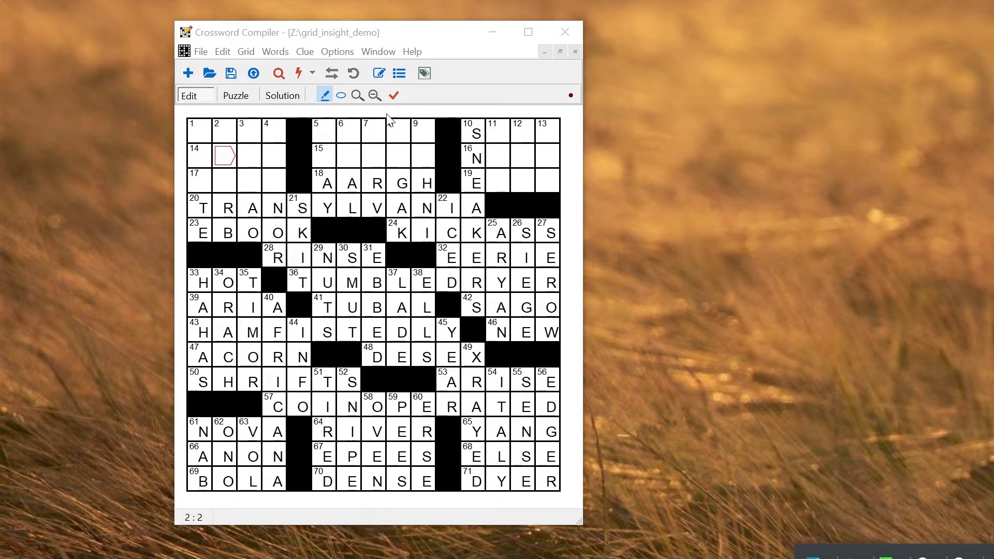
Turn on Grid Insight with its default checks and close its settings
{"action": "left_click", "coordinate": [571, 96]}
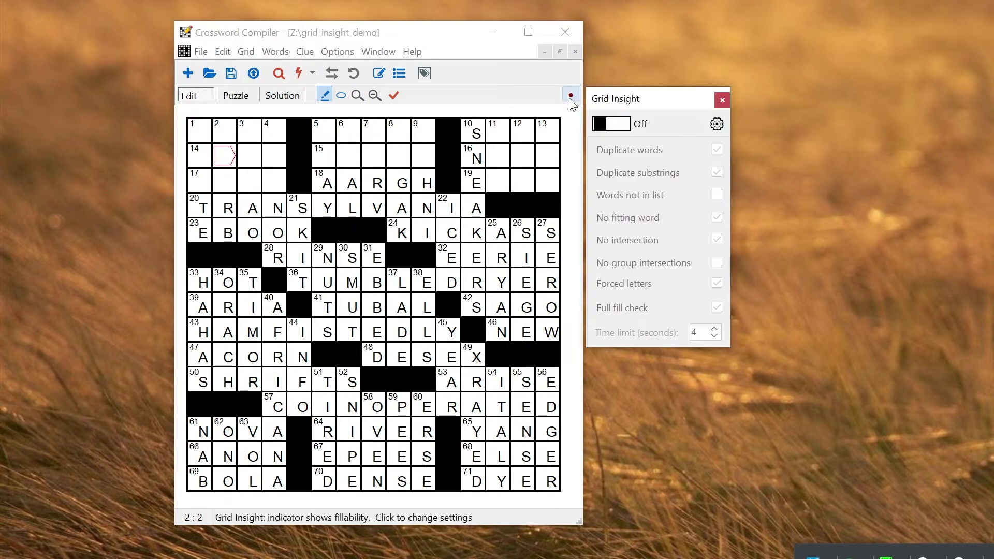
{"action": "left_click", "coordinate": [629, 133]}
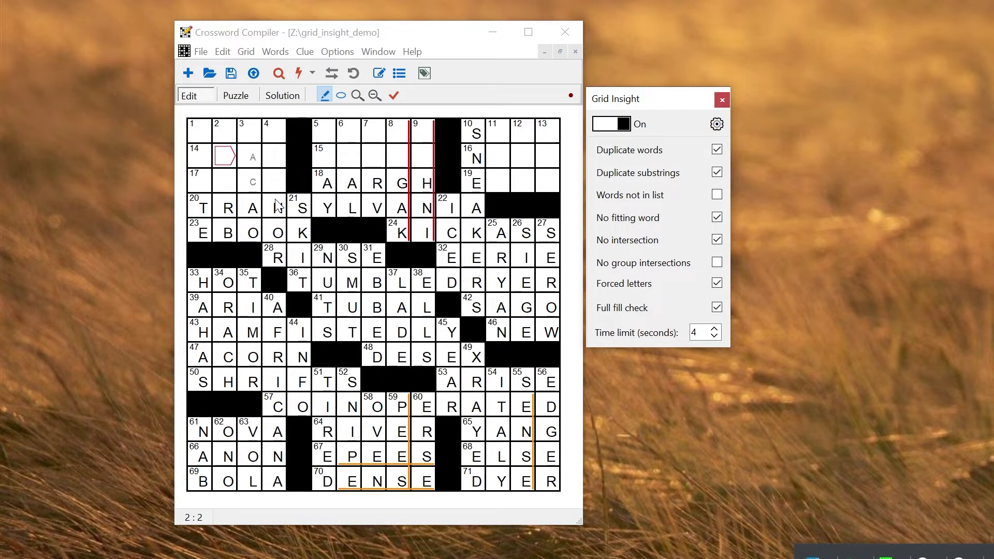
{"action": "key", "text": "Escape"}
{"action": "key", "text": "Down"}
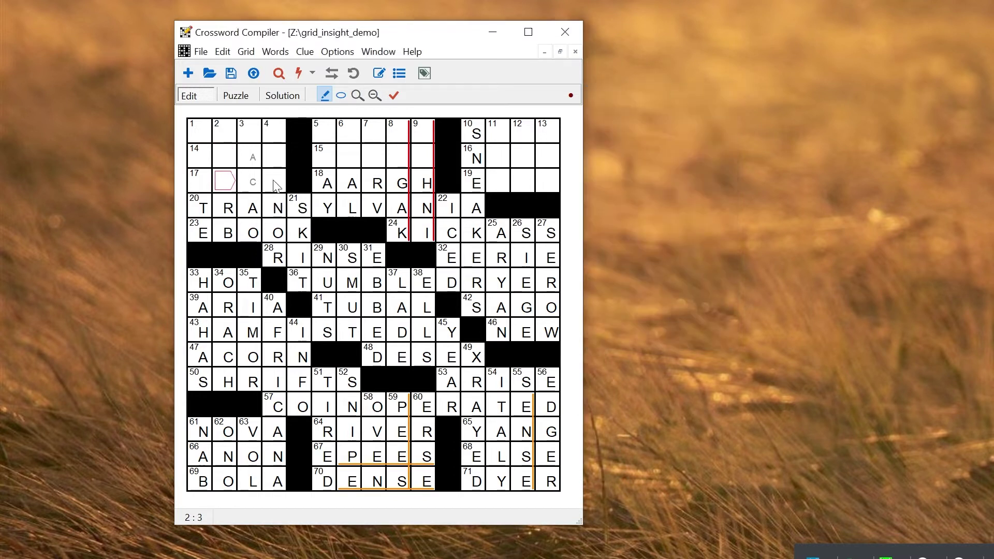
Examine the red-marked and orange-marked words, the forced letters in the upper-left corner and the fillability indicator
{"action": "left_click", "coordinate": [423, 159]}
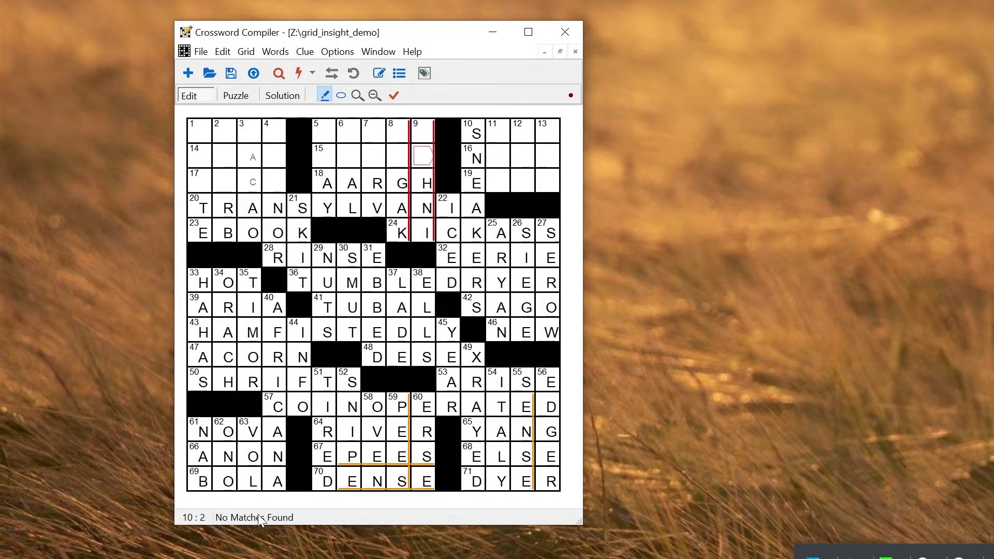
{"action": "left_click", "coordinate": [408, 156]}
{"action": "left_click", "coordinate": [416, 162]}
{"action": "left_click", "coordinate": [401, 166]}
{"action": "left_click", "coordinate": [528, 433]}
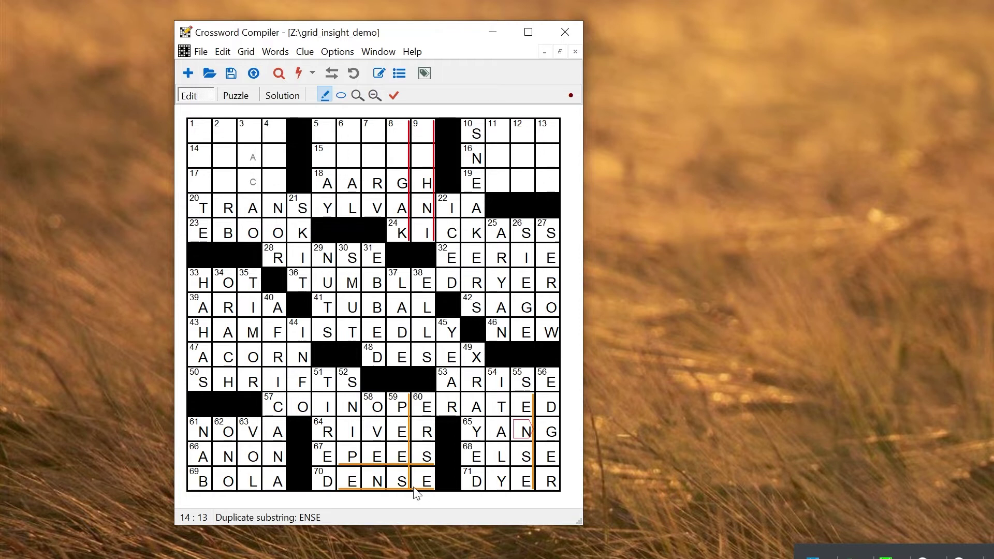
{"action": "left_click", "coordinate": [383, 477]}
{"action": "left_click", "coordinate": [417, 158]}
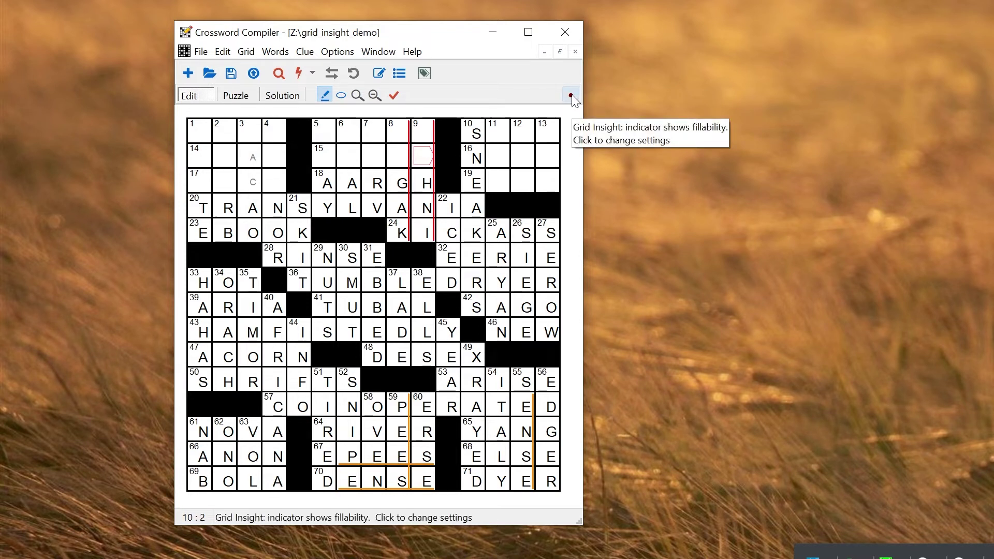
{"action": "left_click", "coordinate": [373, 156]}
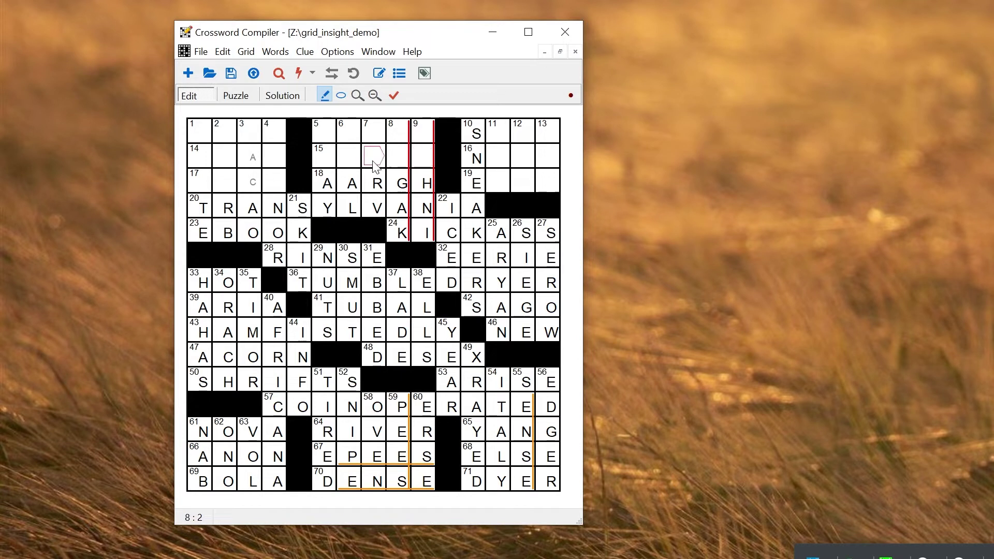
{"action": "left_click", "coordinate": [420, 158]}
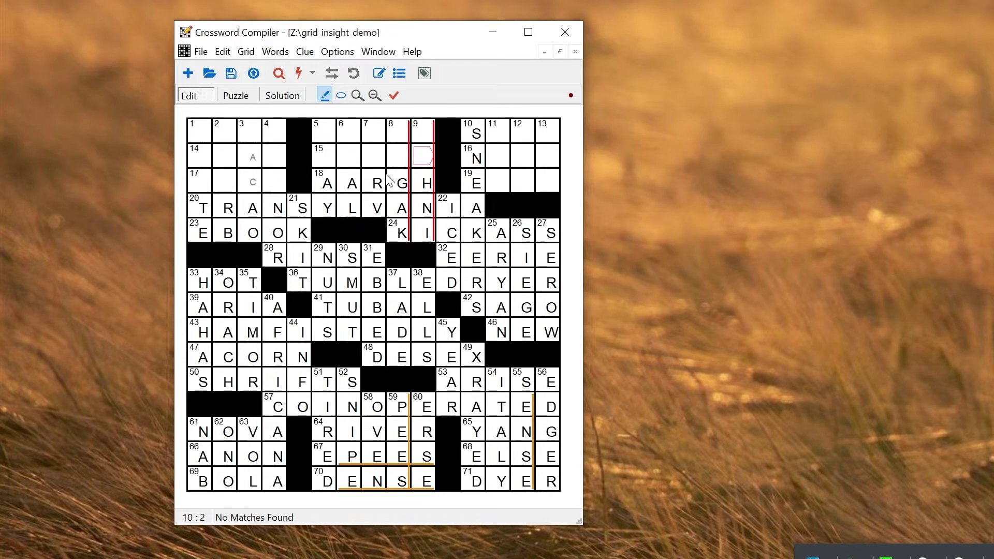
{"action": "left_click", "coordinate": [523, 158]}
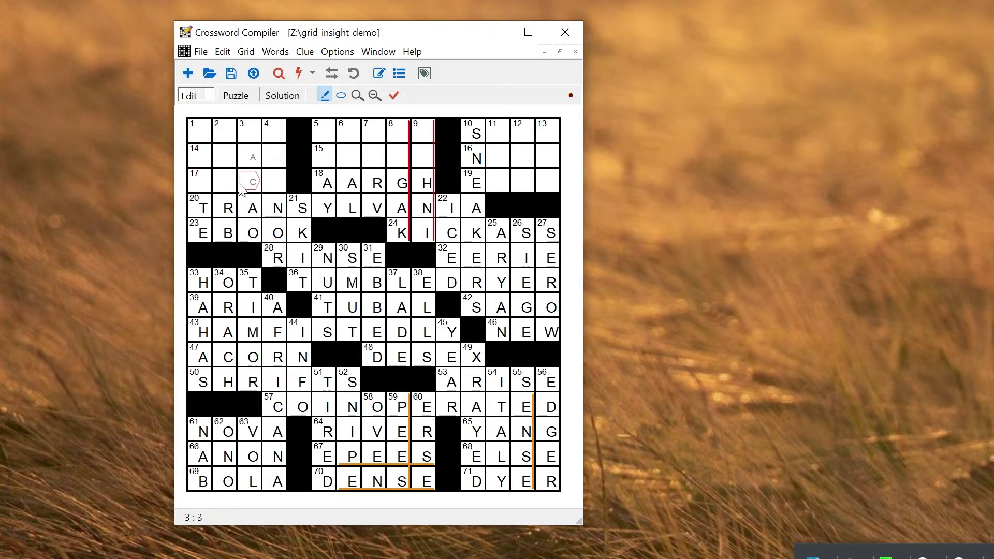
{"action": "left_click", "coordinate": [231, 160]}
Clear AARGH, TRANSYLVANIA, EBOOK and the remaining letters above KICKASS from the upper part of the grid
{"action": "left_click", "coordinate": [349, 185]}
{"action": "key", "text": "ctrl+z"}
{"action": "left_click", "coordinate": [250, 213]}
{"action": "key", "text": "ctrl+z"}
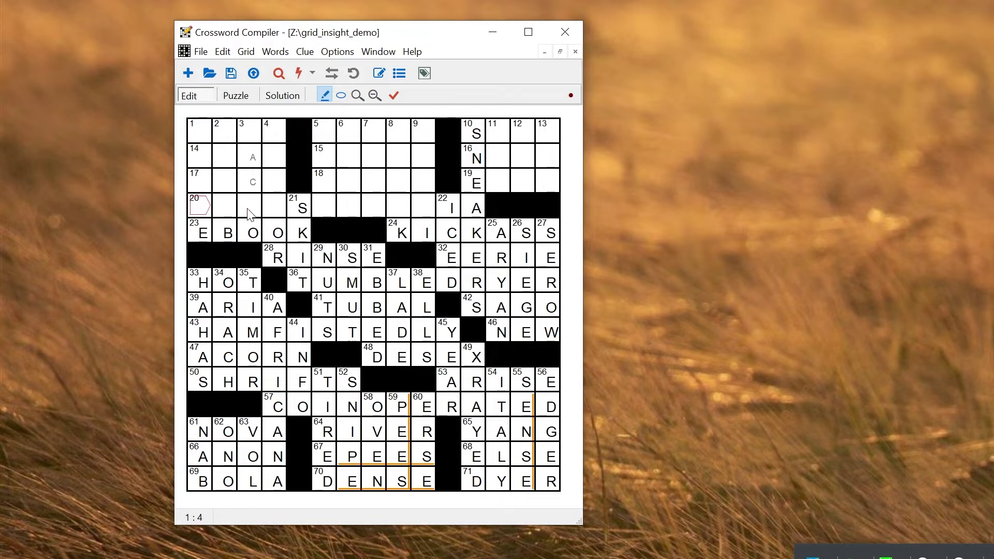
{"action": "key", "text": "ctrl+z"}
{"action": "left_click", "coordinate": [480, 190]}
{"action": "key", "text": "ctrl+z"}
{"action": "key", "text": "ctrl+z"}
{"action": "left_click", "coordinate": [227, 205]}
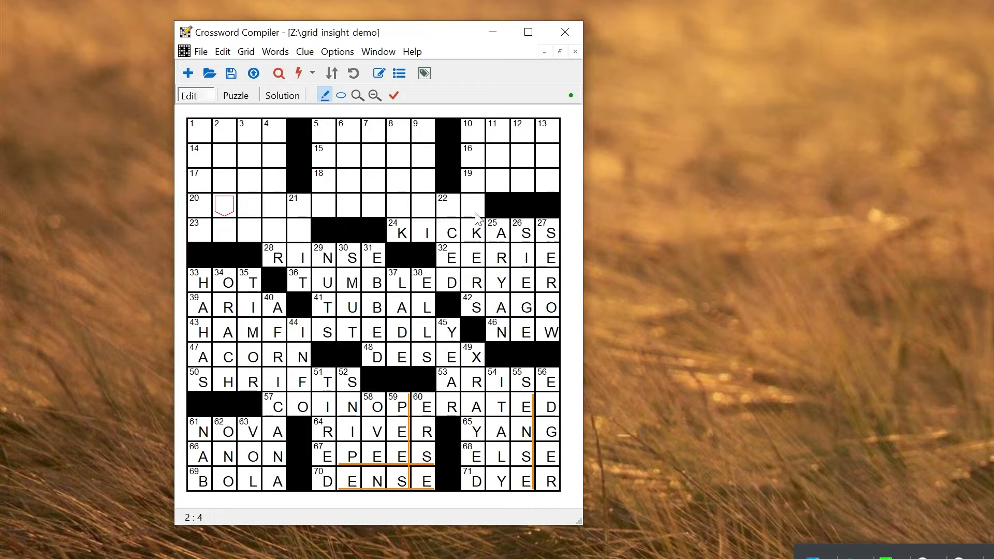
Autofill only the 20-Across row and the upper-left corner block, and browse the first few alternative fills
{"action": "mouse_move", "coordinate": [473, 206]}
{"action": "left_mouse_down"}
{"action": "mouse_move", "coordinate": [281, 219]}
{"action": "mouse_move", "coordinate": [208, 208]}
{"action": "left_mouse_up"}
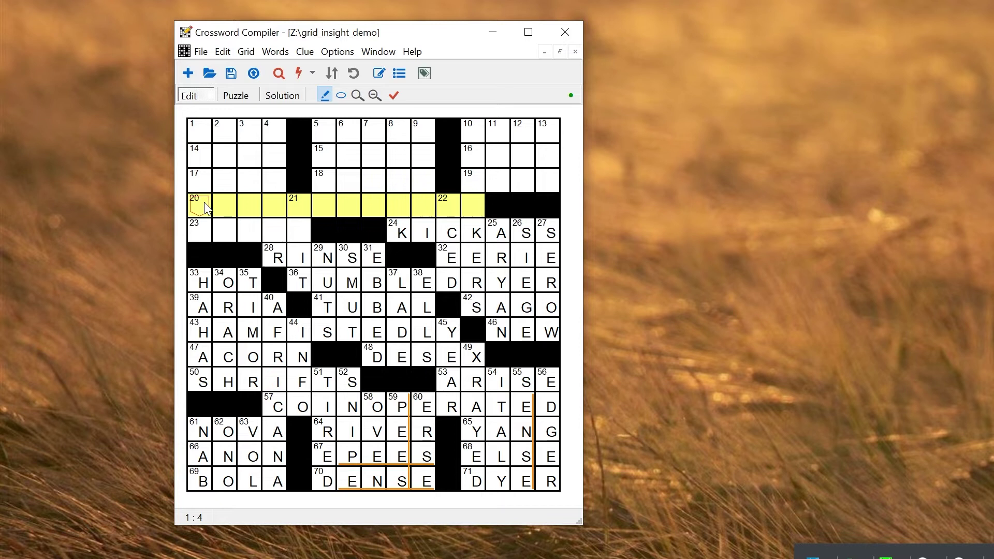
{"action": "mouse_move", "coordinate": [207, 208]}
{"action": "left_mouse_down"}
{"action": "mouse_move", "coordinate": [204, 179]}
{"action": "mouse_move", "coordinate": [238, 133]}
{"action": "mouse_move", "coordinate": [202, 133]}
{"action": "mouse_move", "coordinate": [273, 134]}
{"action": "mouse_move", "coordinate": [275, 182]}
{"action": "mouse_move", "coordinate": [273, 158]}
{"action": "mouse_move", "coordinate": [248, 213]}
{"action": "mouse_move", "coordinate": [199, 230]}
{"action": "mouse_move", "coordinate": [294, 232]}
{"action": "left_mouse_up"}
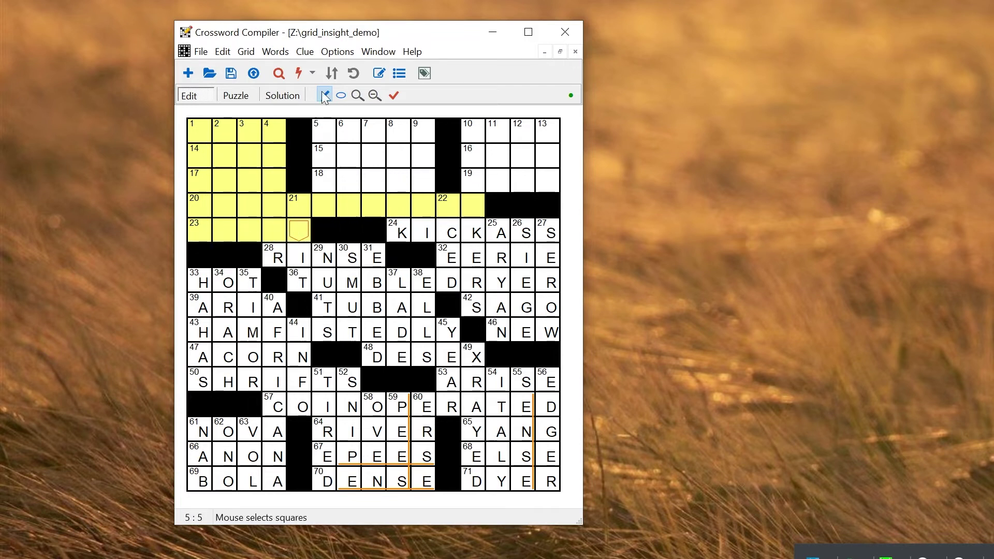
{"action": "left_click", "coordinate": [298, 74]}
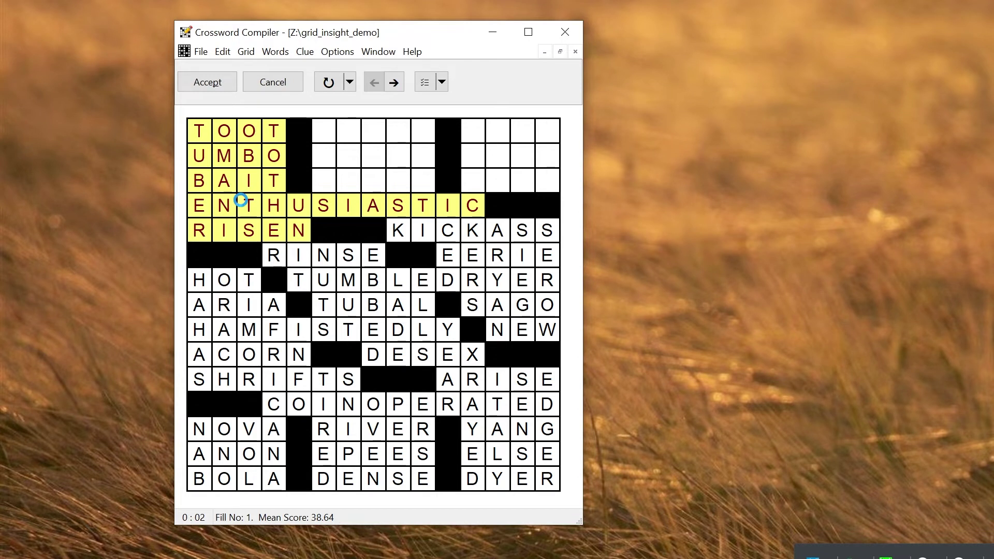
{"action": "left_click", "coordinate": [394, 82]}
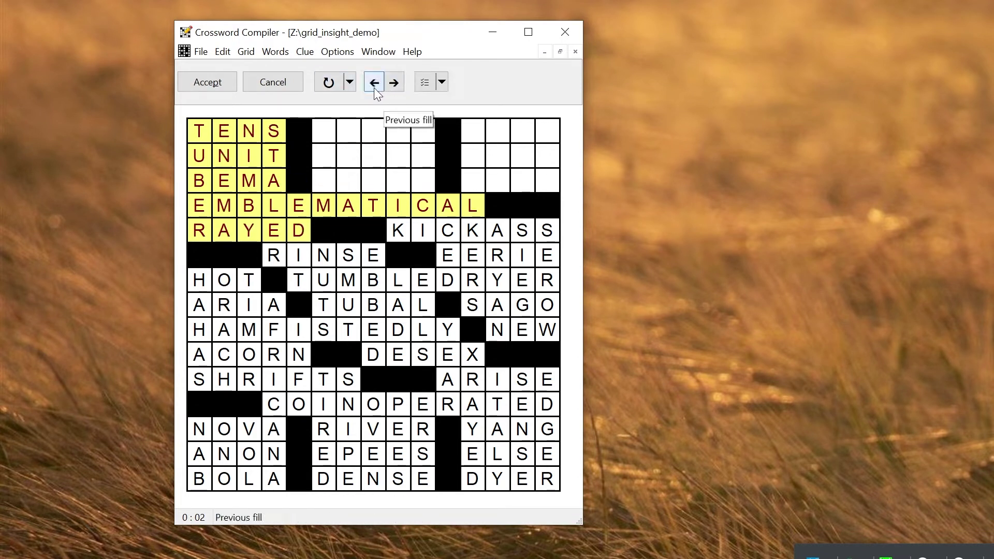
{"action": "left_click", "coordinate": [374, 83]}
{"action": "left_click", "coordinate": [395, 84]}
{"action": "left_click", "coordinate": [395, 85]}
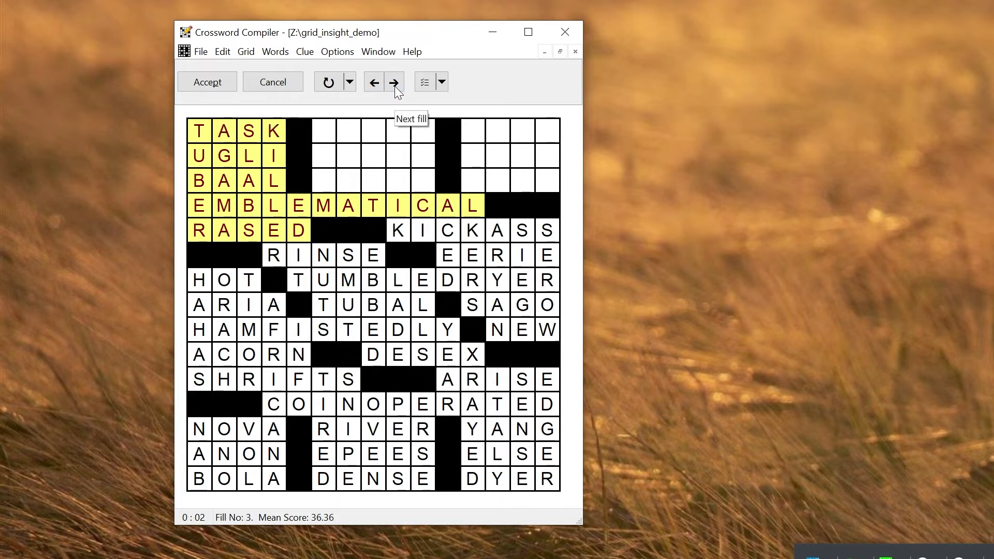
Run non-stop filling for the 10 best scoring fills of the selected squares
{"action": "left_click", "coordinate": [350, 83]}
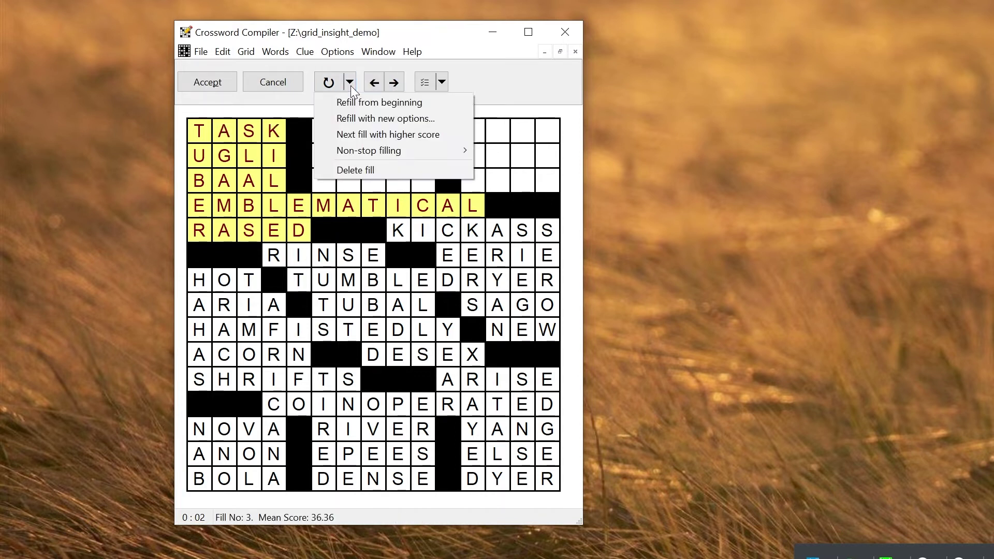
{"action": "mouse_move", "coordinate": [361, 156]}
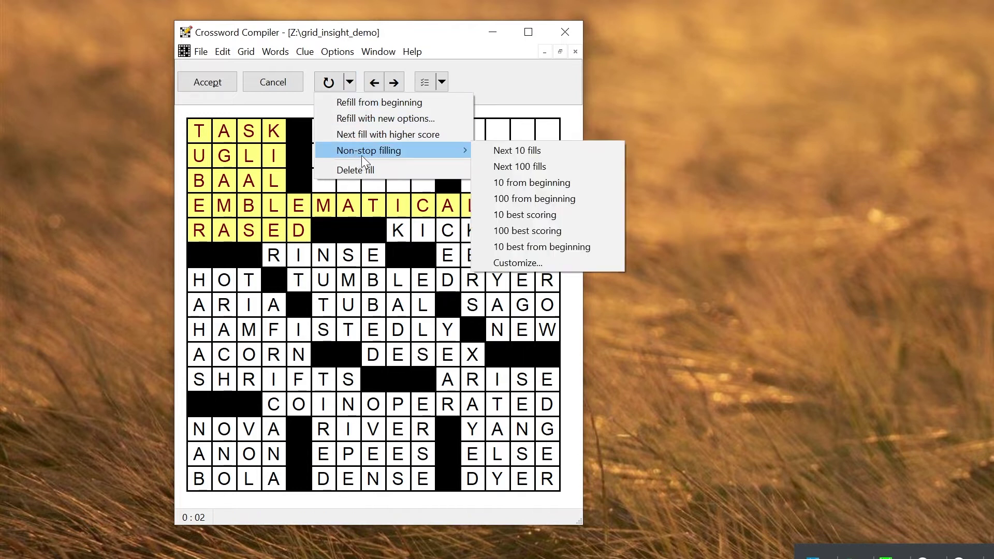
{"action": "left_click", "coordinate": [558, 216]}
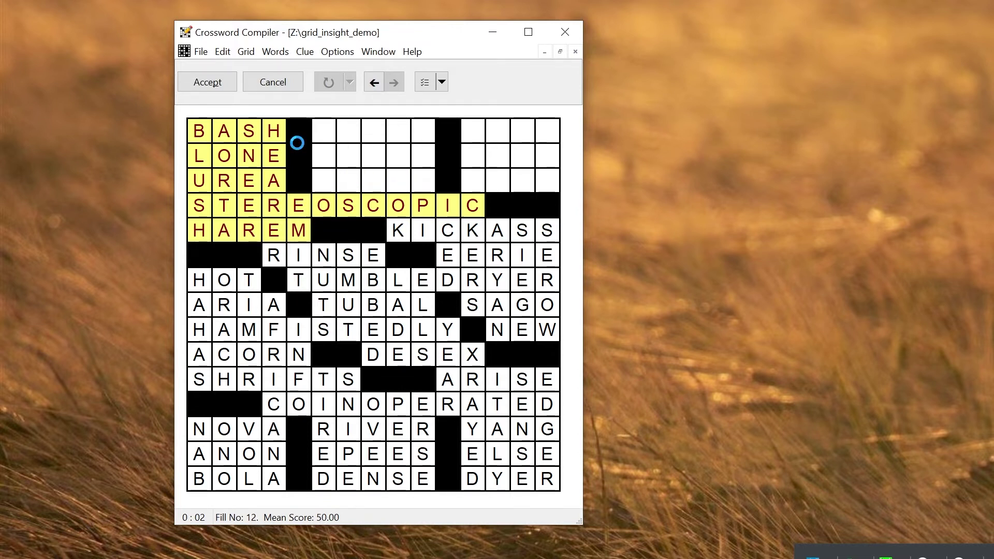
Review the generated best-scoring fills one by one and cancel the fill without accepting any
{"action": "left_click", "coordinate": [375, 83]}
{"action": "left_click", "coordinate": [376, 83]}
{"action": "left_click", "coordinate": [375, 83]}
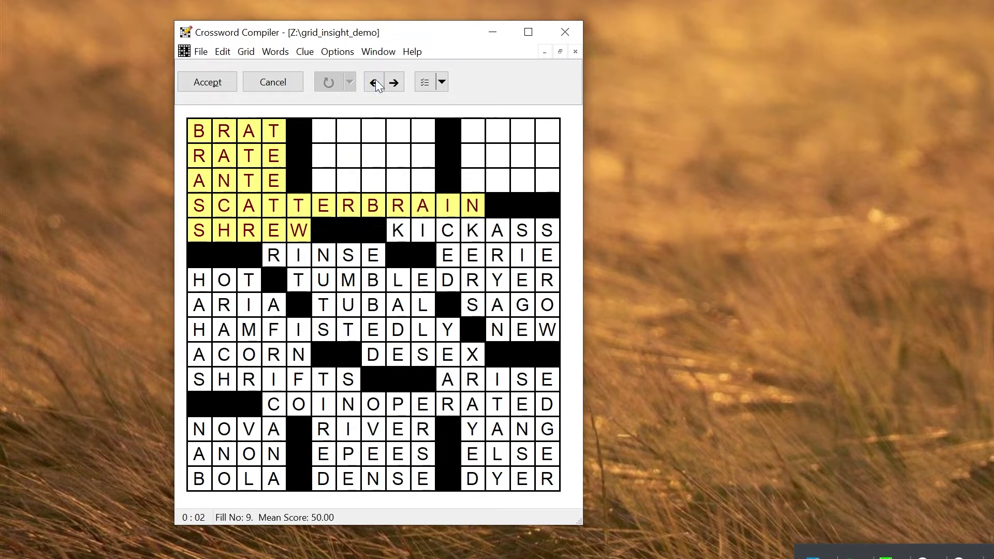
{"action": "left_click", "coordinate": [375, 83]}
{"action": "left_click", "coordinate": [375, 83]}
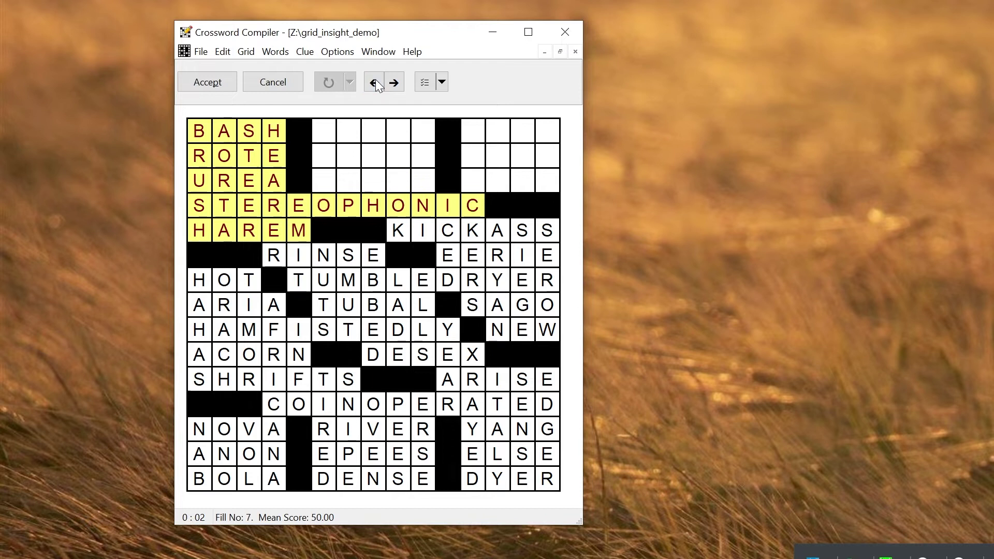
{"action": "left_click", "coordinate": [368, 83]}
{"action": "left_click", "coordinate": [368, 83]}
{"action": "left_click", "coordinate": [369, 83]}
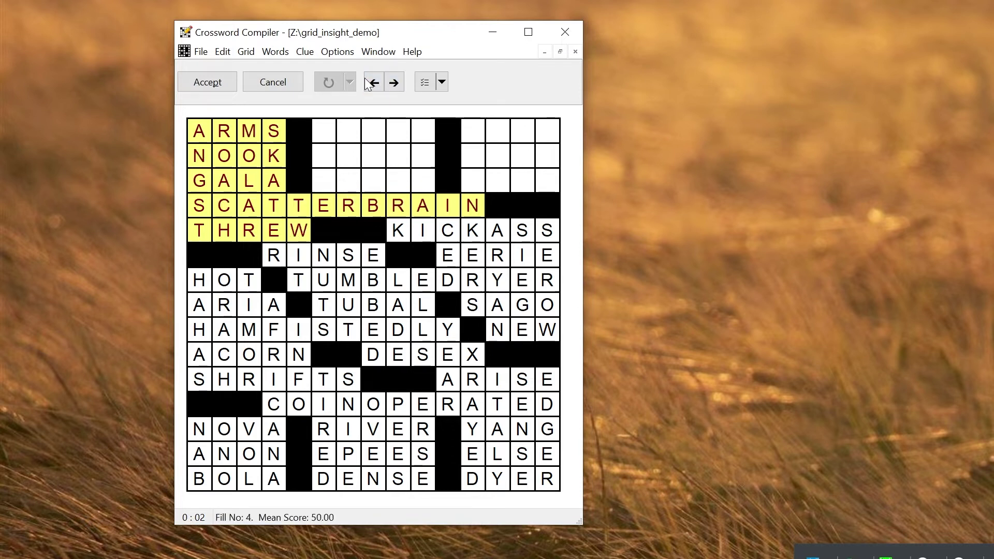
{"action": "left_click", "coordinate": [394, 84]}
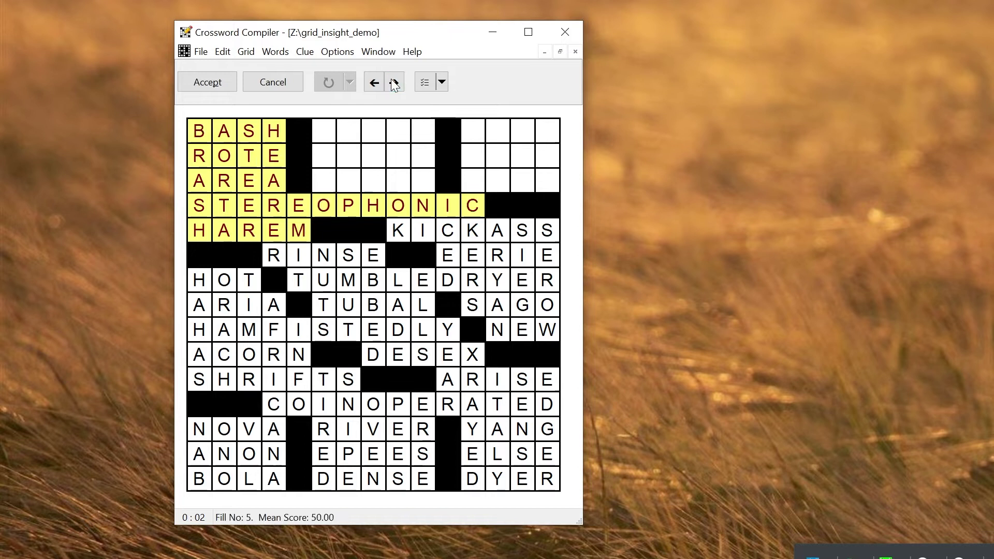
{"action": "left_click", "coordinate": [284, 83]}
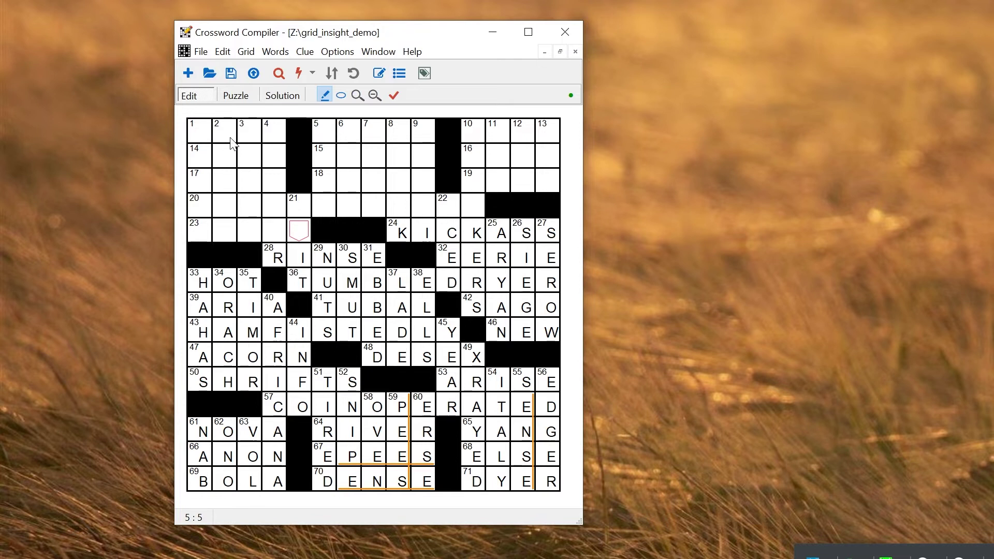
Start a manual fill of the grid from the 2-Down entry
{"action": "left_click", "coordinate": [230, 155]}
{"action": "left_click", "coordinate": [313, 73]}
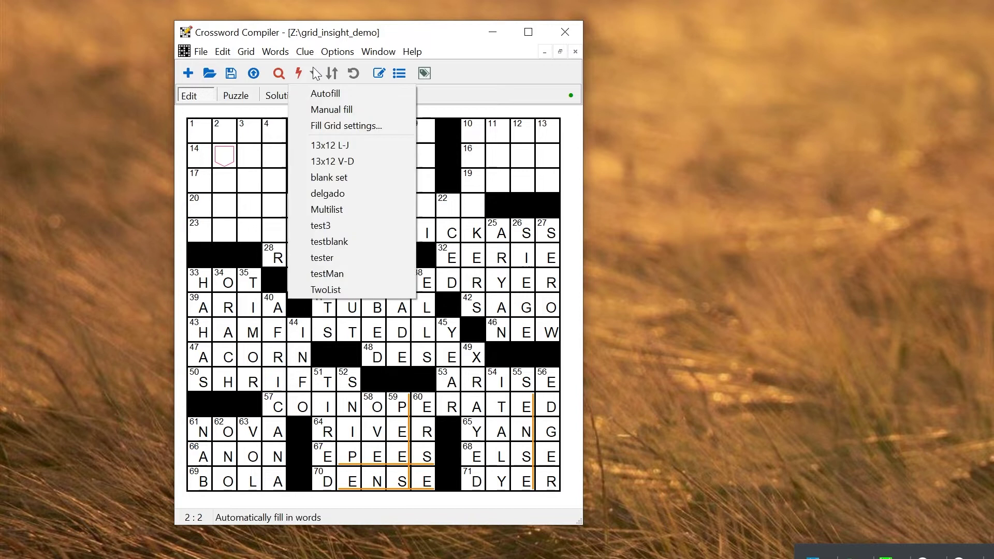
{"action": "left_click", "coordinate": [321, 109]}
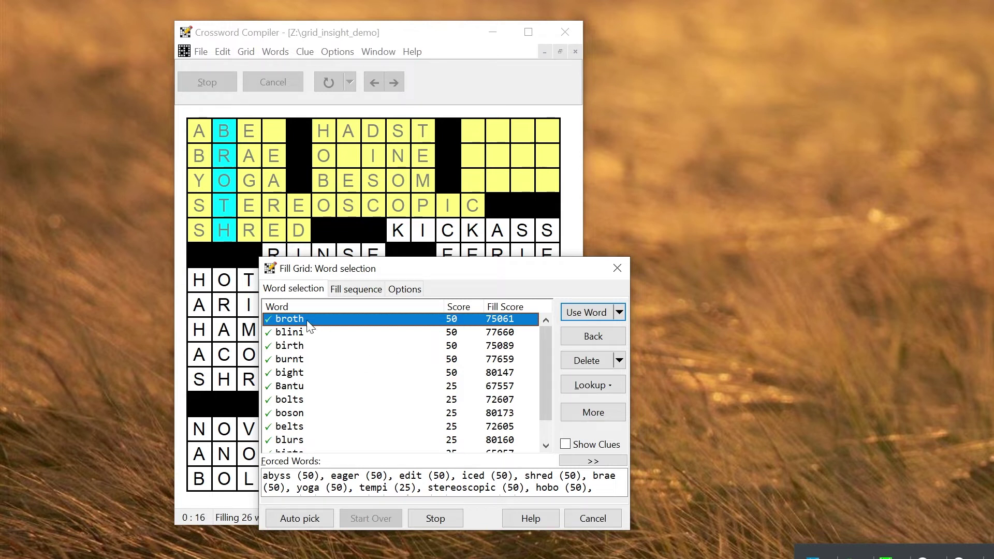
Compare the forced words for 2-Down candidates such as broth, blini, birth, burnt, bight and bolts
{"action": "left_click", "coordinate": [298, 335]}
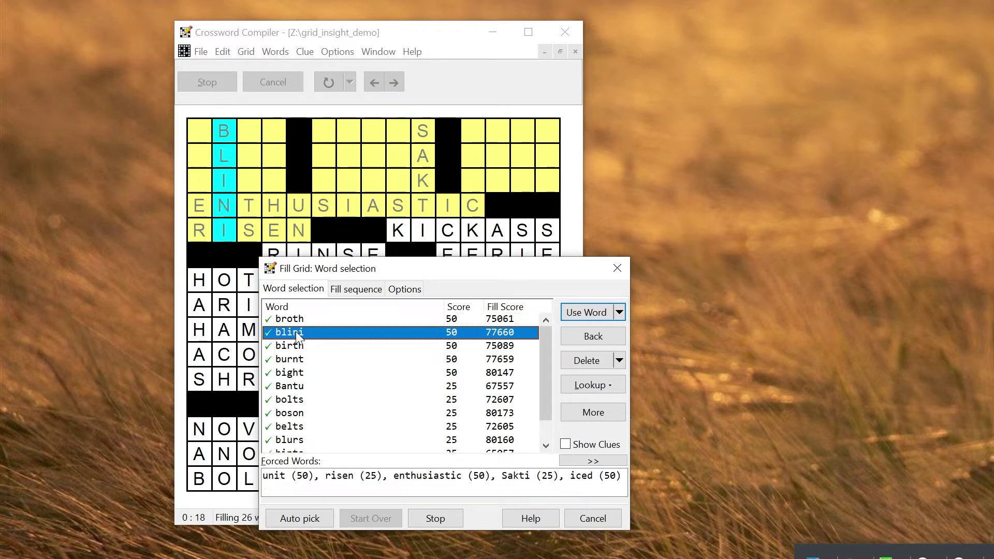
{"action": "left_click", "coordinate": [298, 345]}
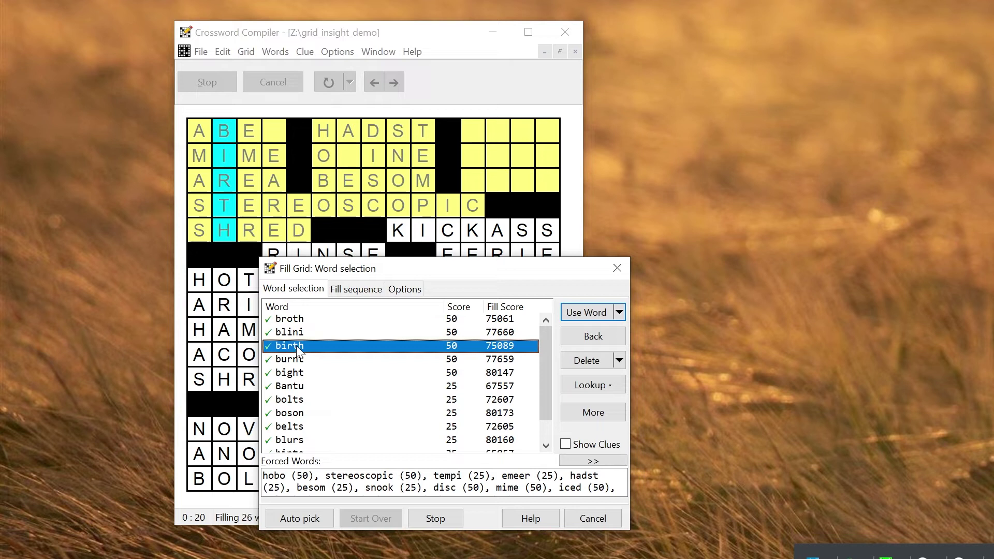
{"action": "left_click", "coordinate": [295, 375]}
{"action": "left_click", "coordinate": [294, 403]}
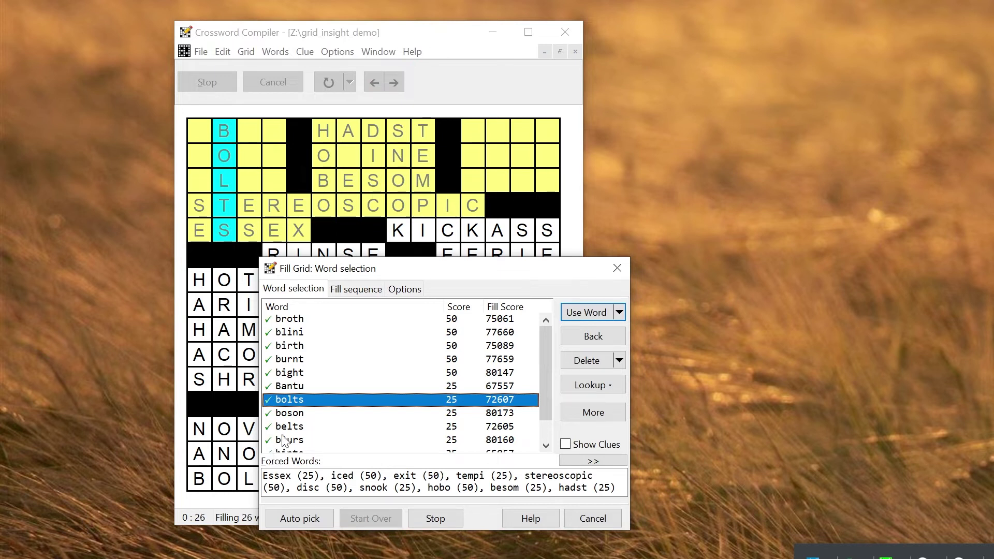
{"action": "left_click", "coordinate": [297, 332]}
{"action": "left_click_drag", "start_coordinate": [548, 356], "coordinate": [537, 335]}
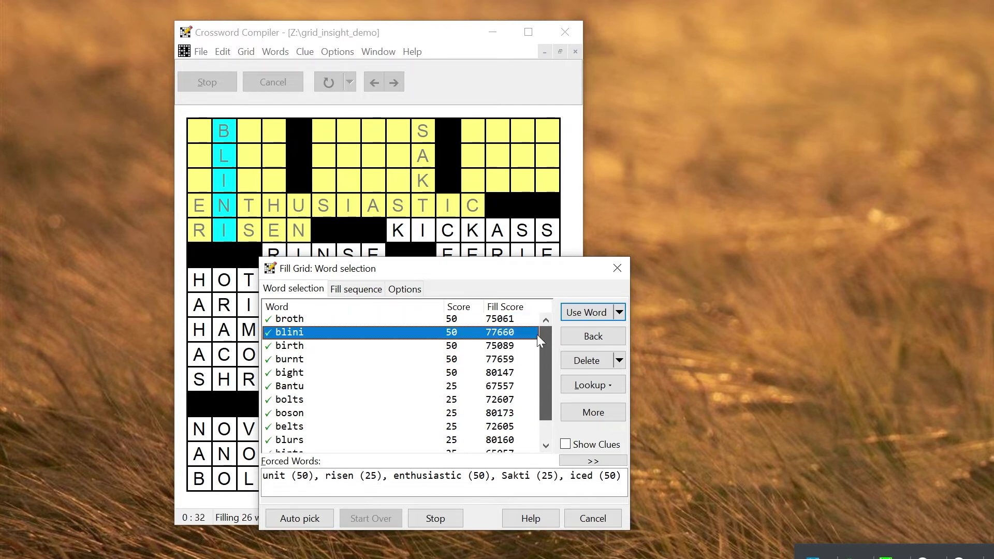
{"action": "left_click", "coordinate": [291, 358]}
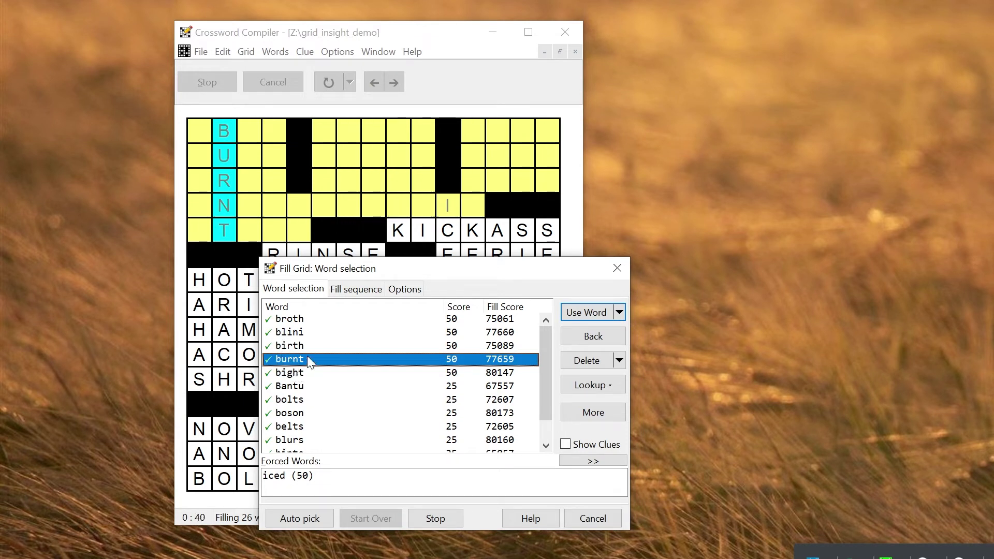
{"action": "left_click", "coordinate": [288, 333]}
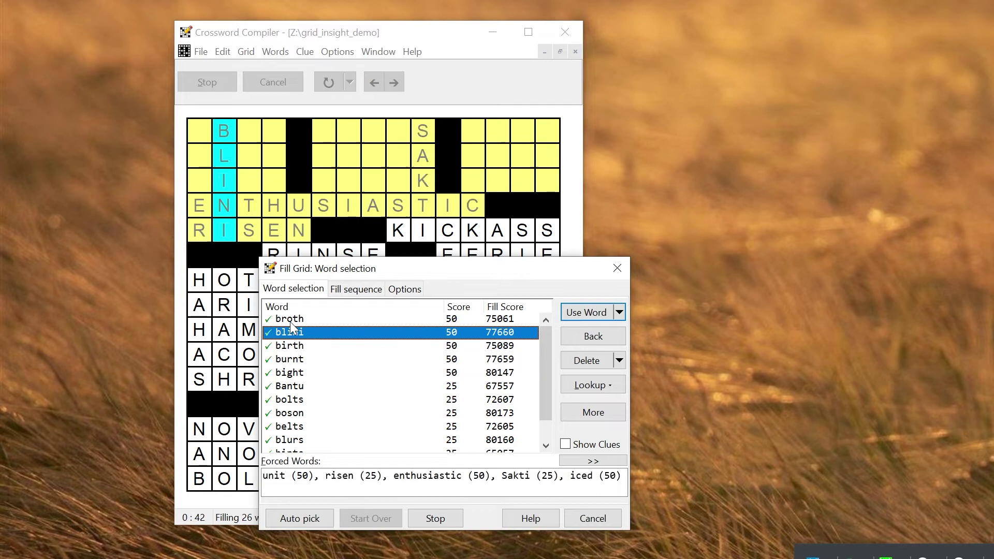
{"action": "left_click", "coordinate": [290, 320]}
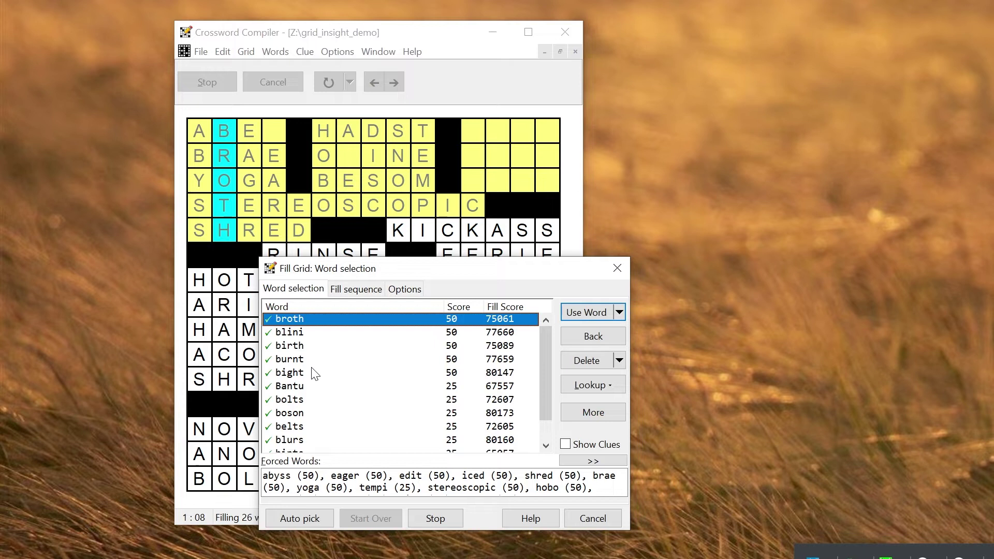
{"action": "left_click", "coordinate": [303, 344]}
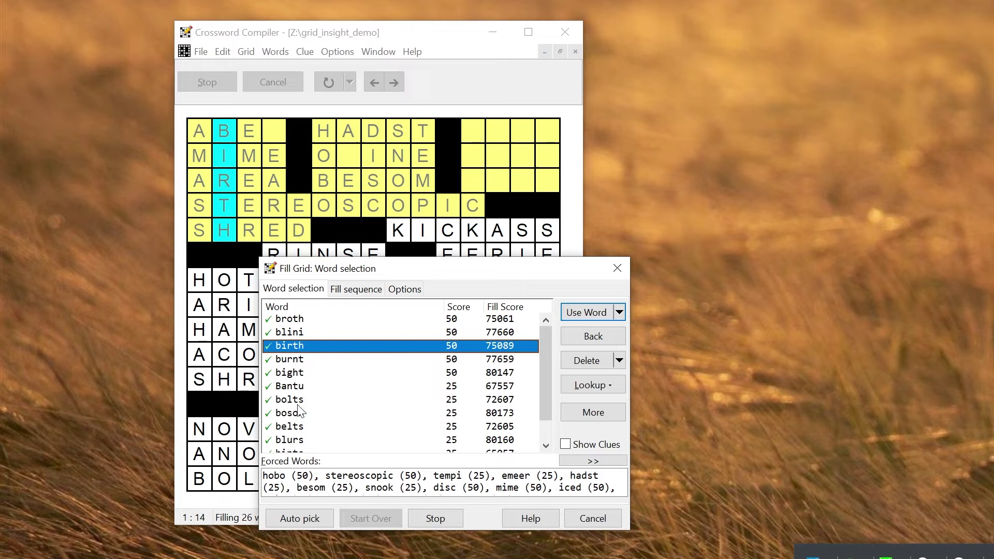
{"action": "left_click", "coordinate": [299, 334]}
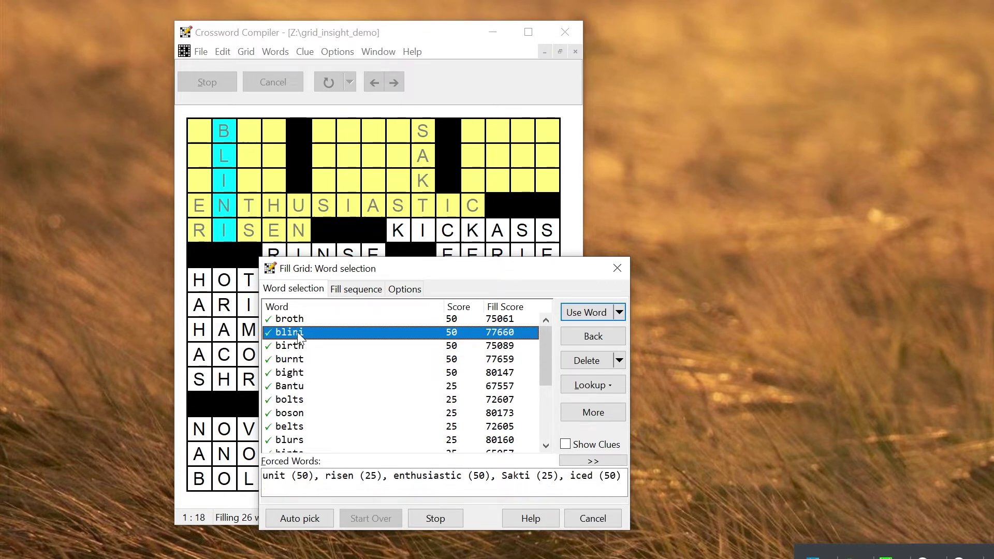
Use broth for 2-Down and compare the 19-Across candidates omit and oust
{"action": "left_click", "coordinate": [307, 322]}
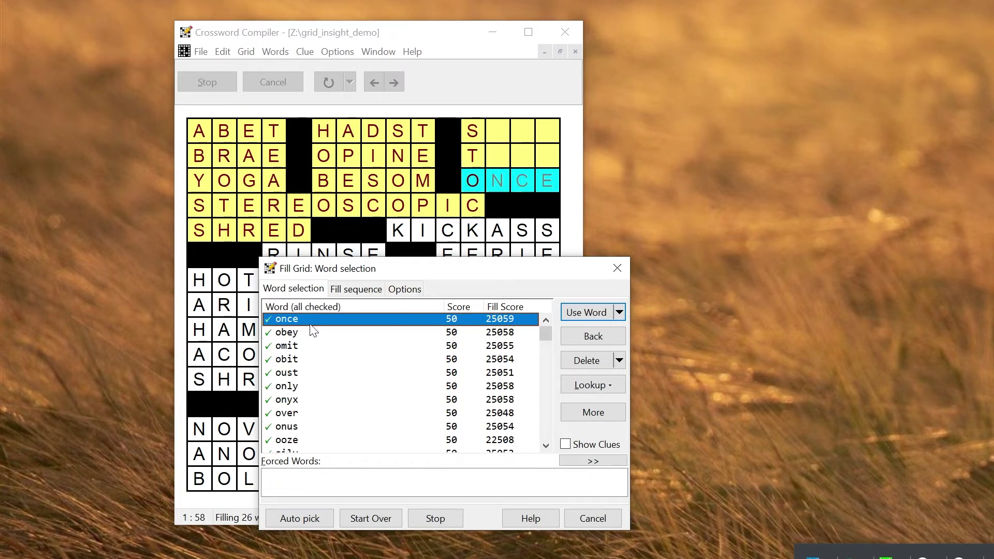
{"action": "left_click", "coordinate": [309, 345]}
{"action": "left_click", "coordinate": [310, 373]}
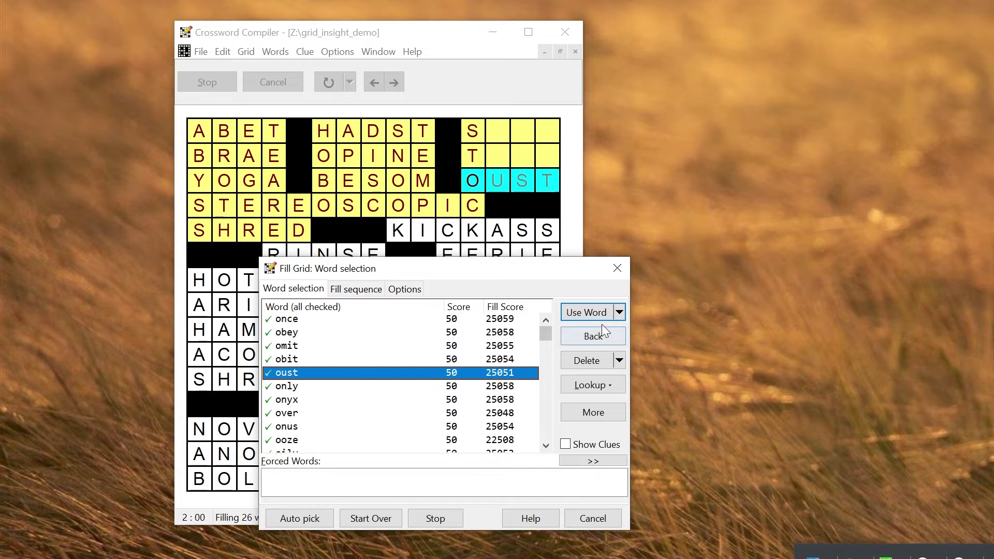
Open the clue and citation entry for oust, close it without entering a clue, and use only for 19-Across
{"action": "left_click", "coordinate": [624, 311]}
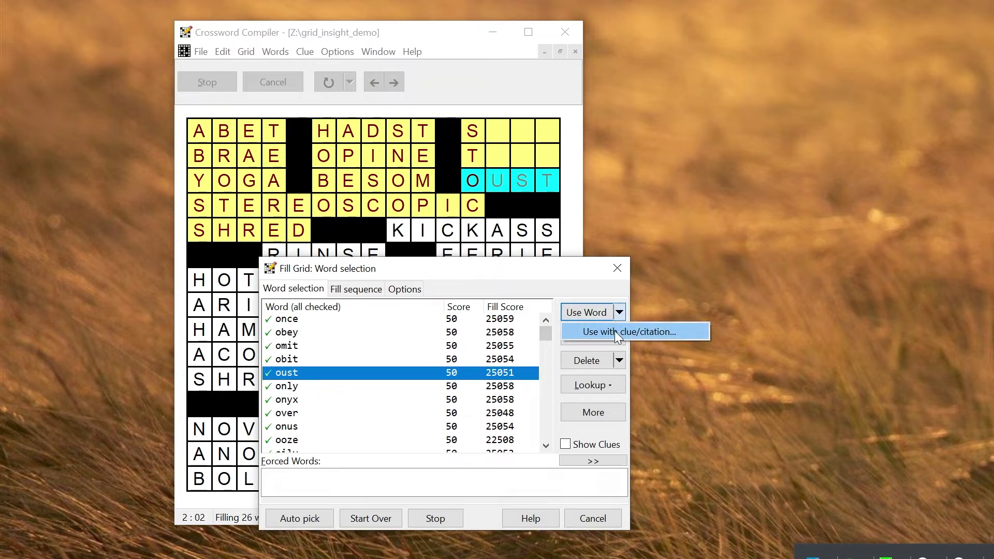
{"action": "left_click", "coordinate": [610, 334]}
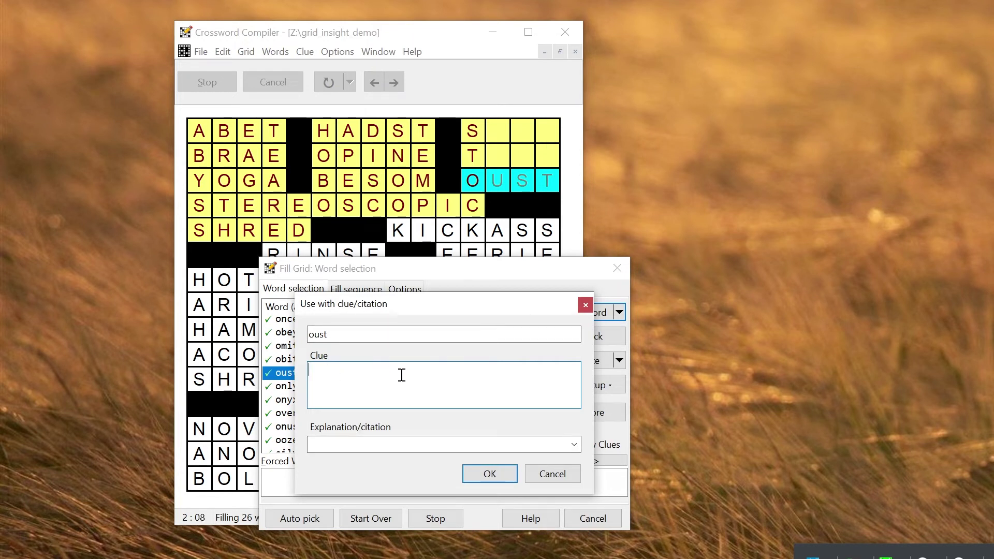
{"action": "left_click", "coordinate": [586, 307]}
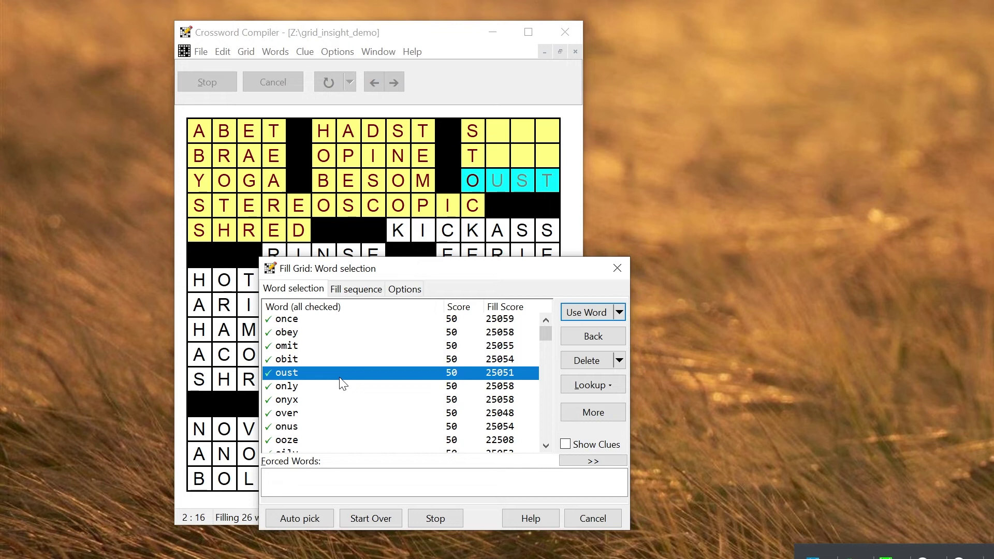
{"action": "double_click", "coordinate": [301, 388]}
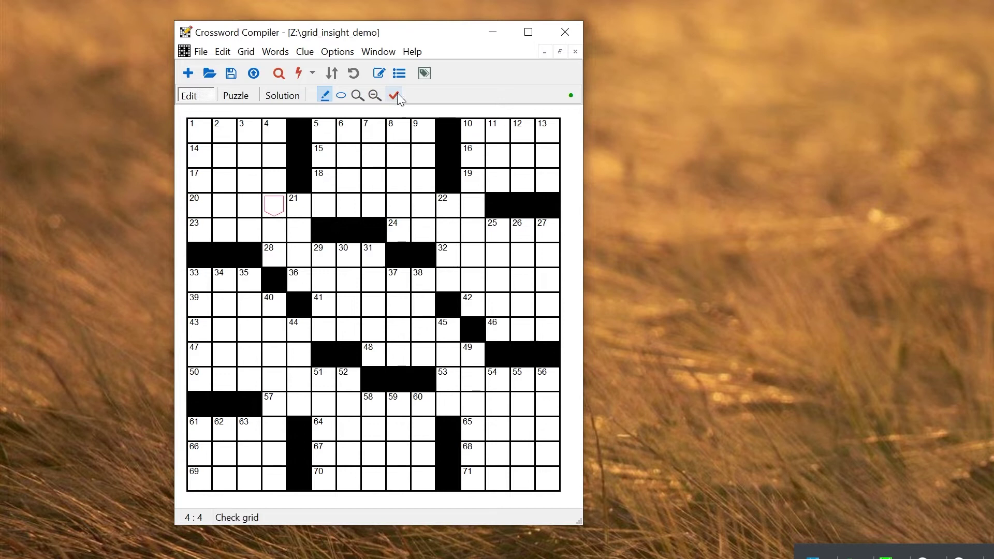
Put the letters CAT into the selected single square of the empty grid through its square properties
{"action": "left_click", "coordinate": [424, 74]}
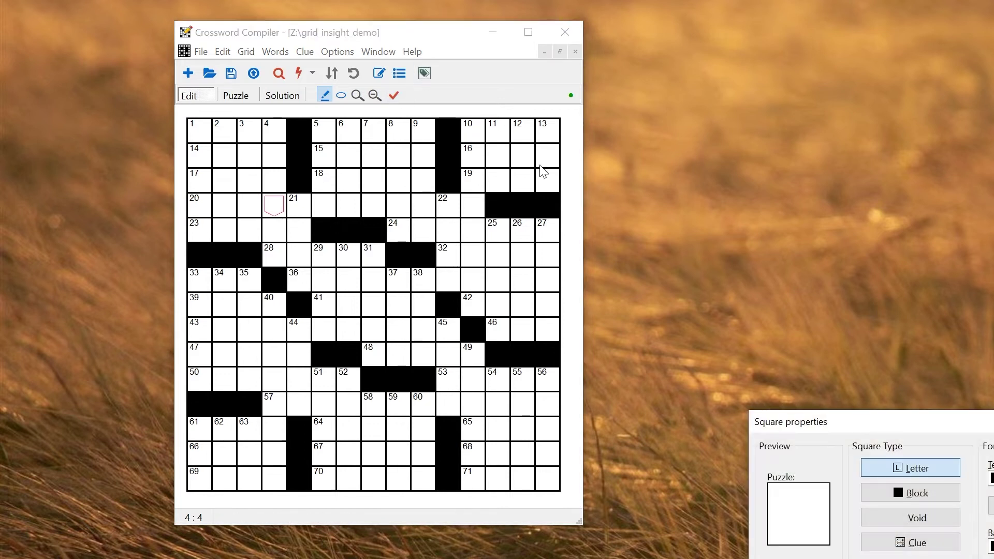
{"action": "left_click_drag", "start_coordinate": [832, 417], "coordinate": [377, 213]}
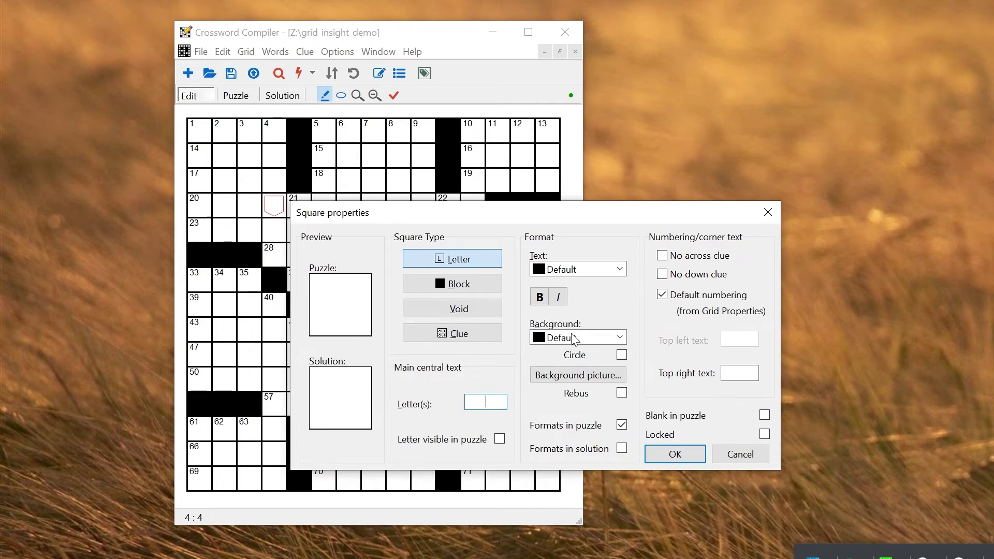
{"action": "type", "text": "CAT"}
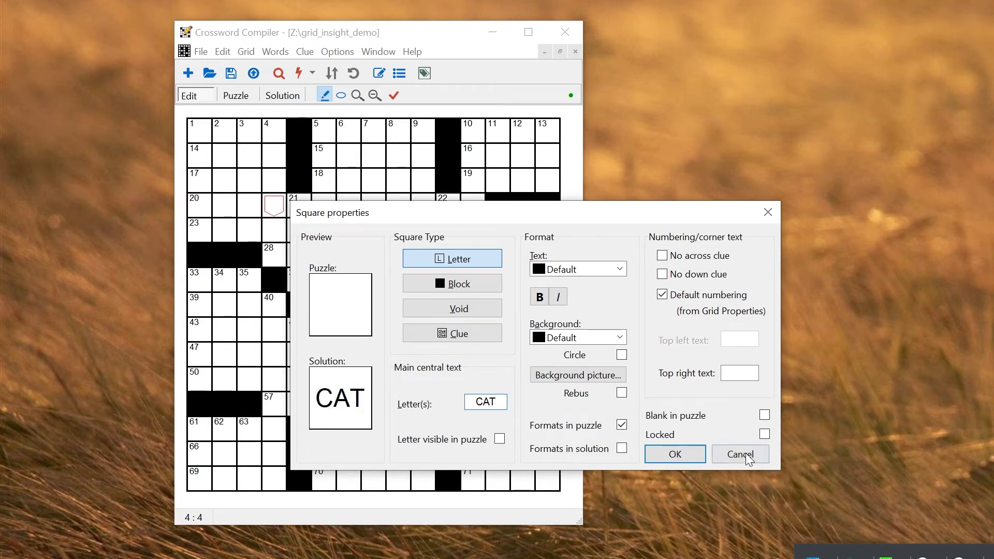
{"action": "left_click", "coordinate": [675, 455]}
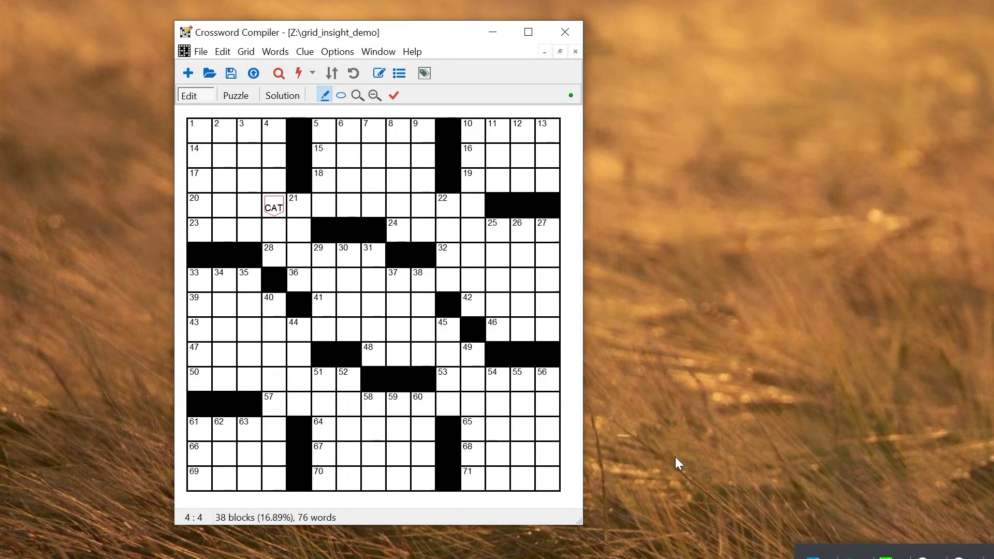
Autofill the grid around the CAT square starting from 2-Down, and cancel the resulting fill
{"action": "left_click", "coordinate": [223, 134]}
{"action": "left_click", "coordinate": [312, 74]}
{"action": "left_click", "coordinate": [317, 94]}
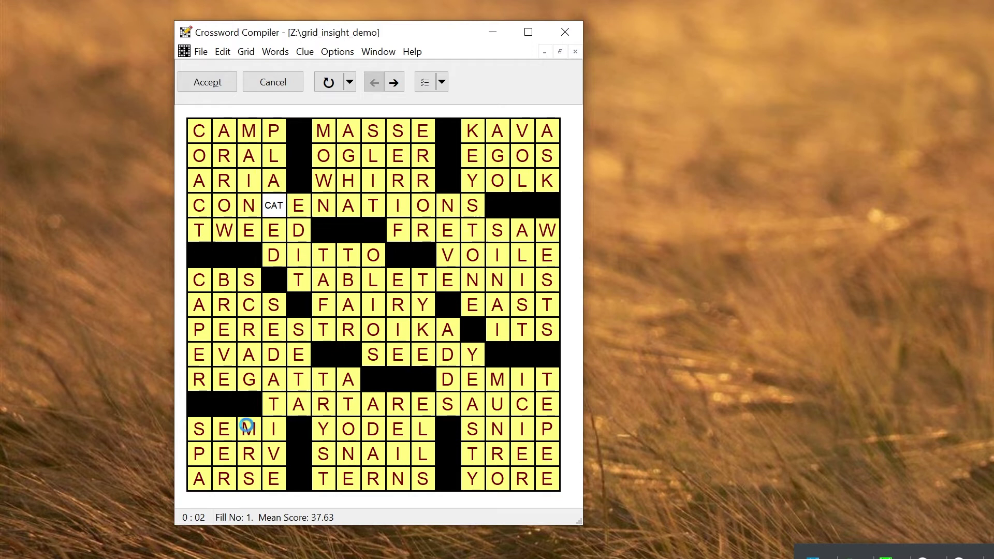
{"action": "left_click", "coordinate": [276, 82]}
Open the grid filling settings and examine the special rebus list and the letter and word substitution options
{"action": "left_click", "coordinate": [273, 51]}
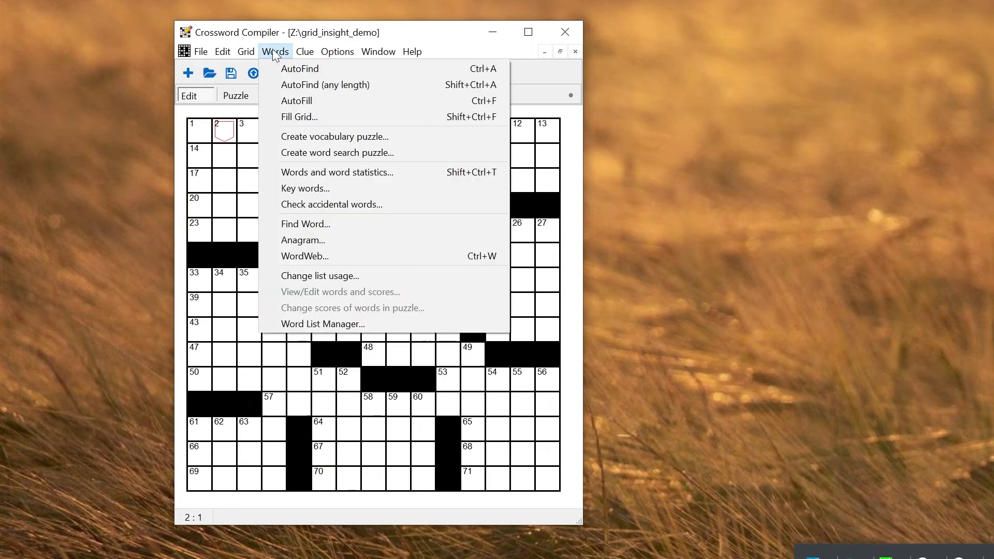
{"action": "left_click", "coordinate": [299, 116]}
{"action": "left_click_drag", "start_coordinate": [262, 173], "coordinate": [477, 169]}
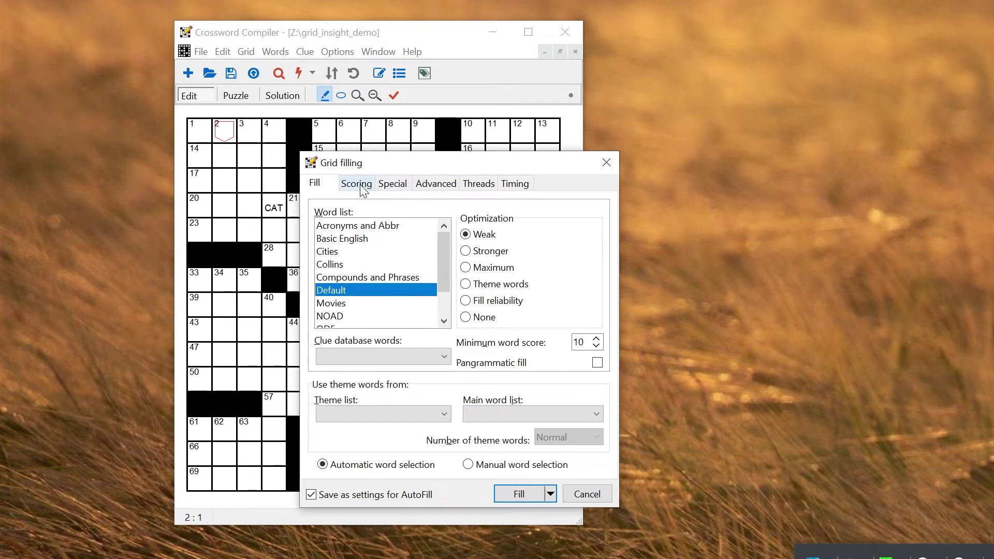
{"action": "left_click", "coordinate": [389, 187]}
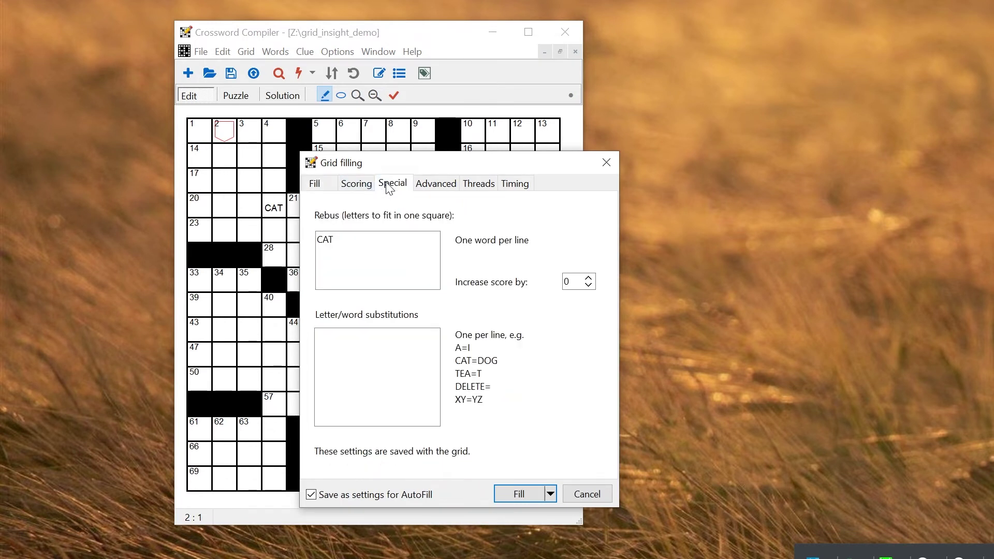
{"action": "left_click", "coordinate": [364, 240]}
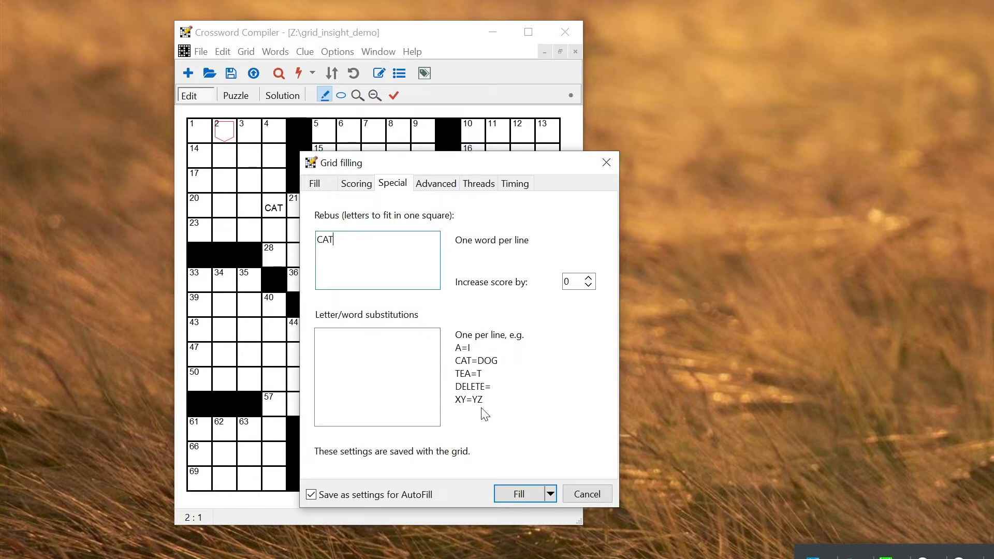
Try the minimum score options by length ranges and for the longest words, and turn both off again
{"action": "left_click", "coordinate": [355, 184]}
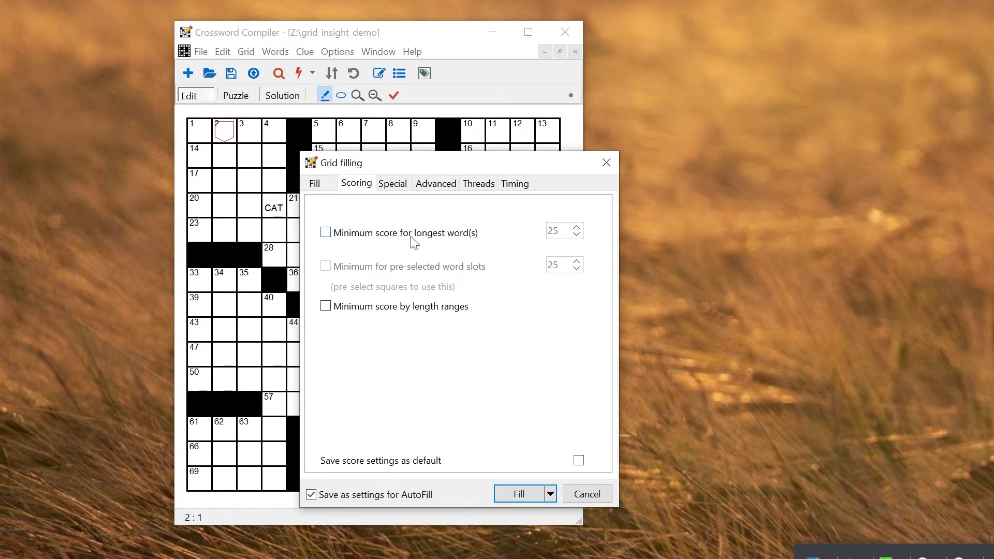
{"action": "left_click", "coordinate": [384, 311]}
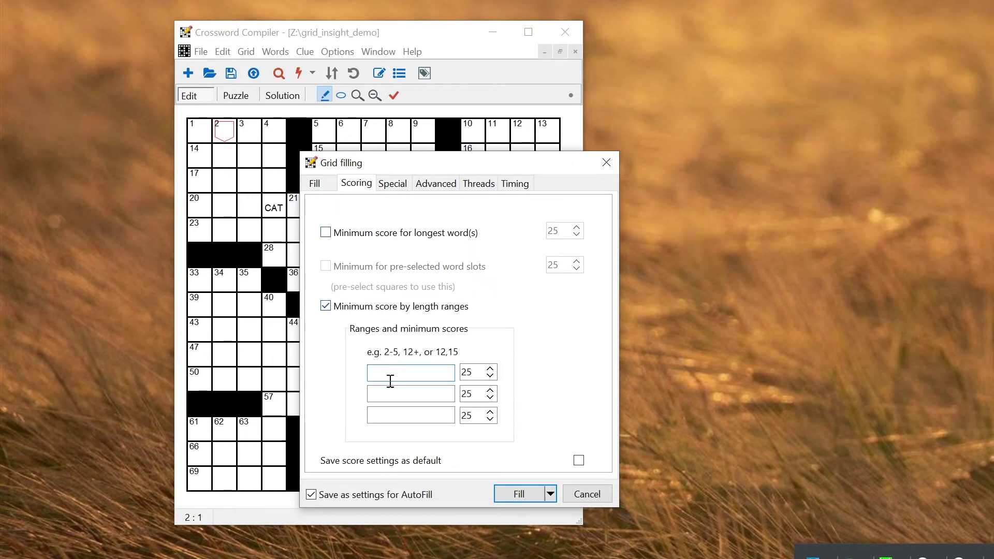
{"action": "left_click", "coordinate": [453, 374]}
{"action": "left_click", "coordinate": [347, 237]}
{"action": "left_click", "coordinate": [412, 236]}
{"action": "left_click", "coordinate": [362, 311]}
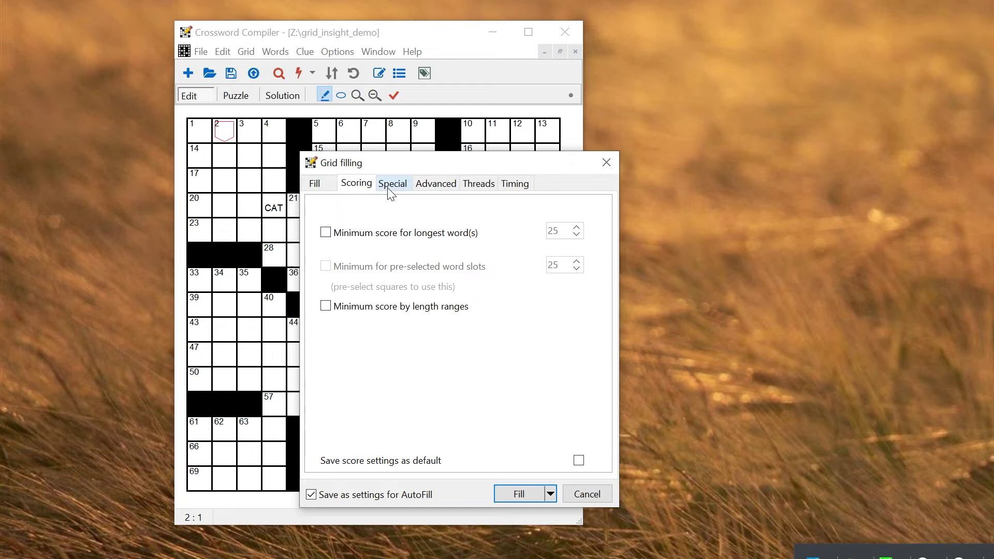
Start a fill with manual word selection, and use educationalist for 20-Across after previewing concatenations
{"action": "left_click", "coordinate": [316, 189]}
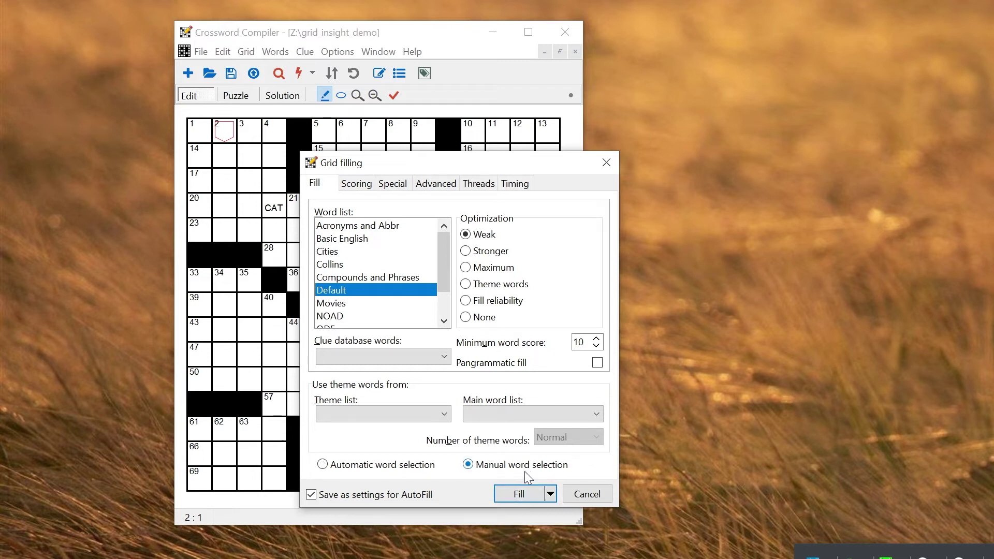
{"action": "left_click", "coordinate": [521, 499]}
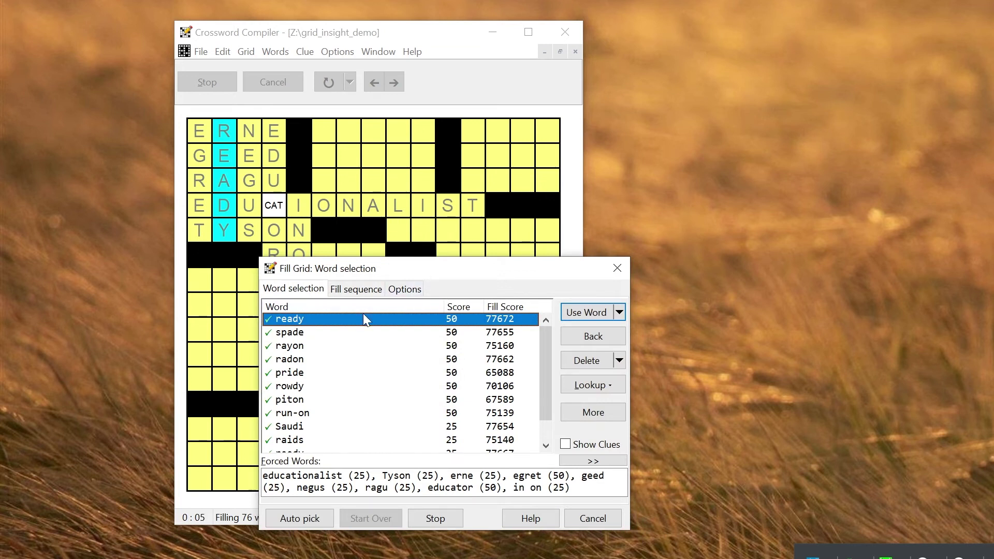
{"action": "left_click", "coordinate": [250, 205]}
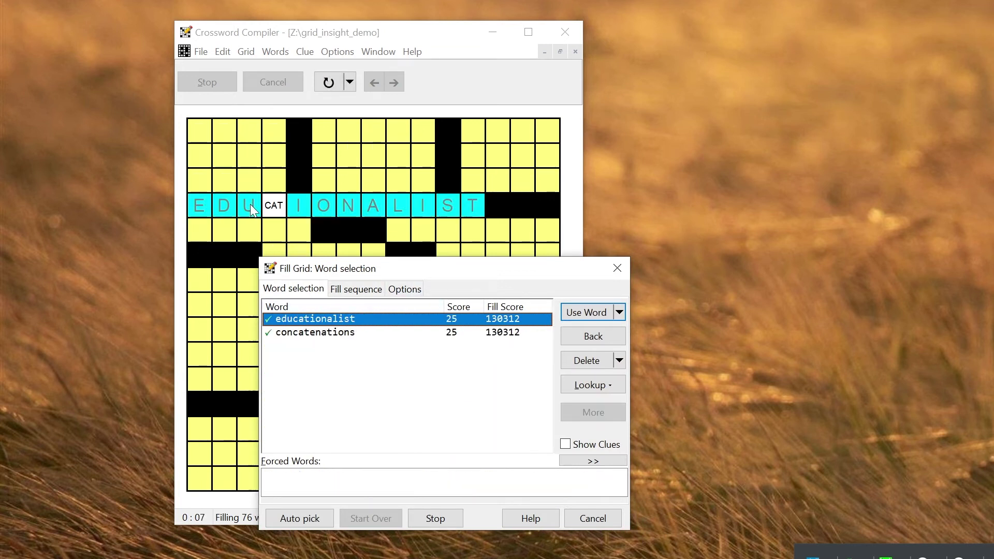
{"action": "left_click", "coordinate": [325, 334]}
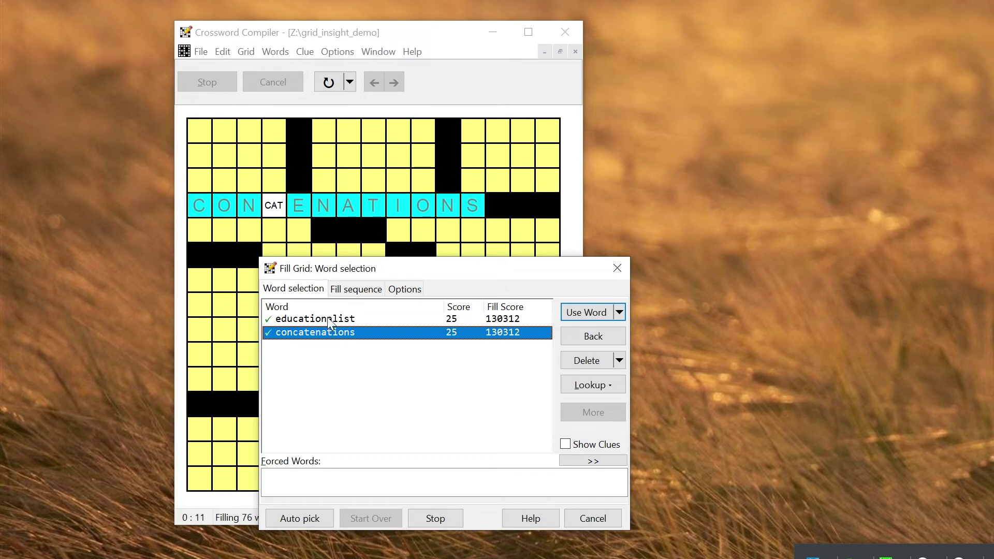
{"action": "double_click", "coordinate": [327, 317]}
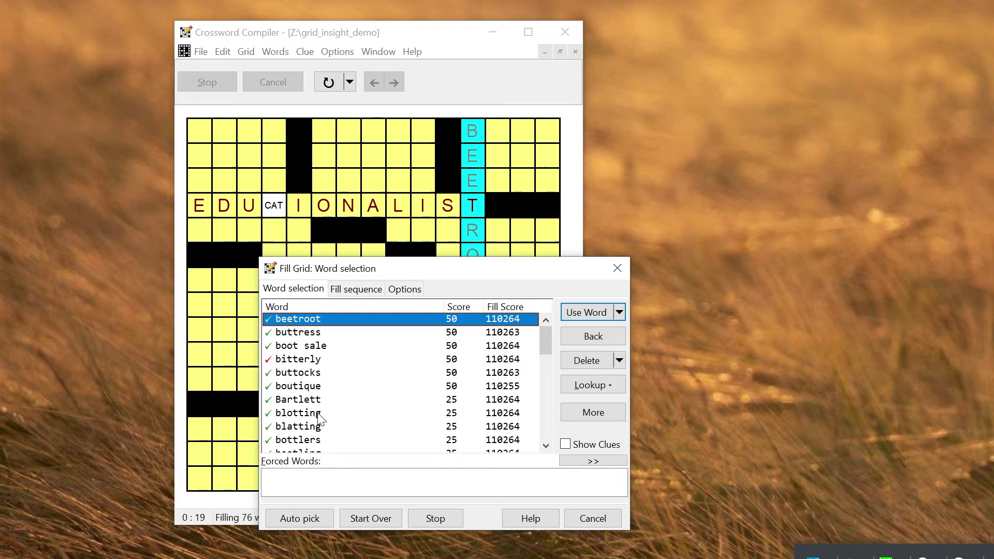
Browse the 10-Down candidates, preview bitterly, and use beetroot for the entry
{"action": "scroll", "coordinate": [321, 419], "scroll_direction": "down", "scroll_amount": 1}
{"action": "scroll", "coordinate": [321, 420], "scroll_direction": "down", "scroll_amount": 3}
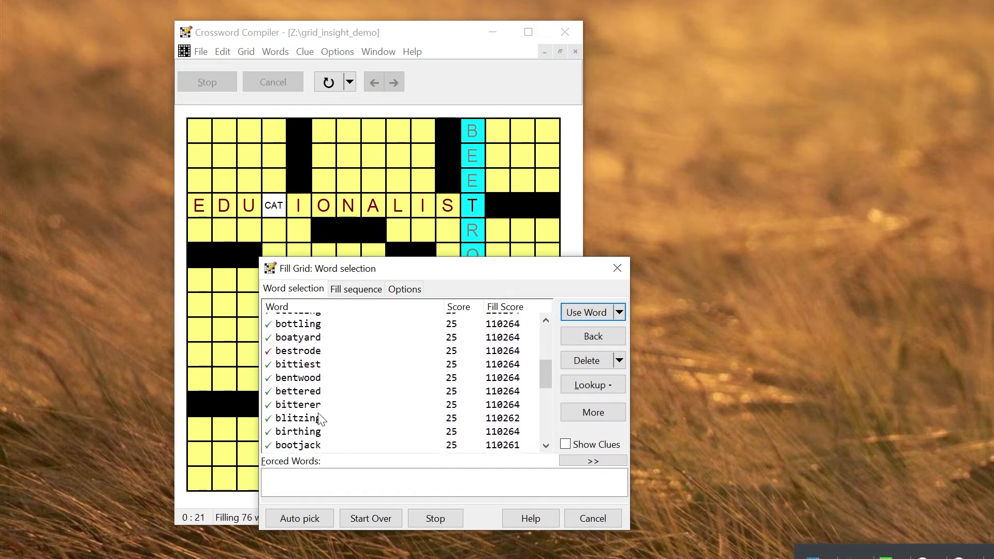
{"action": "scroll", "coordinate": [319, 419], "scroll_direction": "up", "scroll_amount": 4}
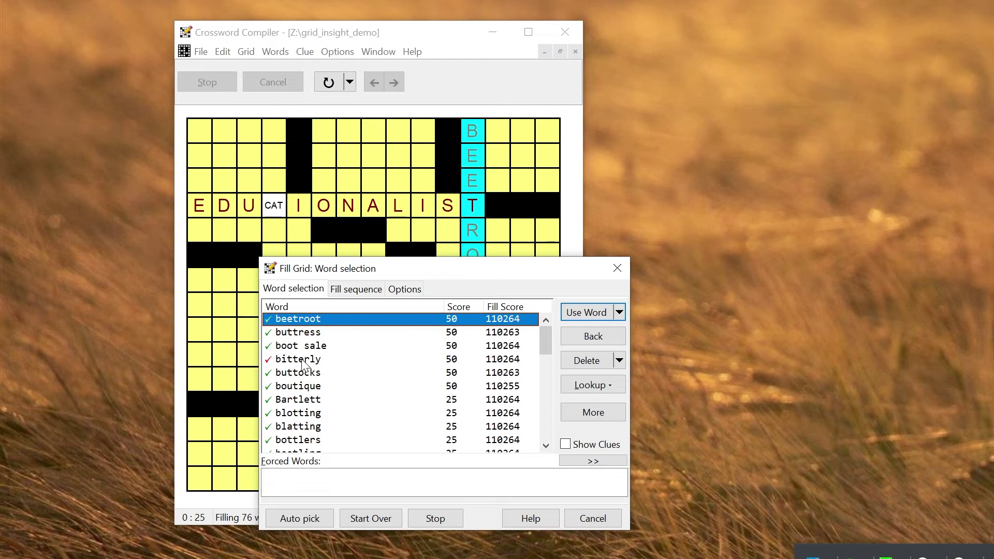
{"action": "left_click", "coordinate": [304, 362]}
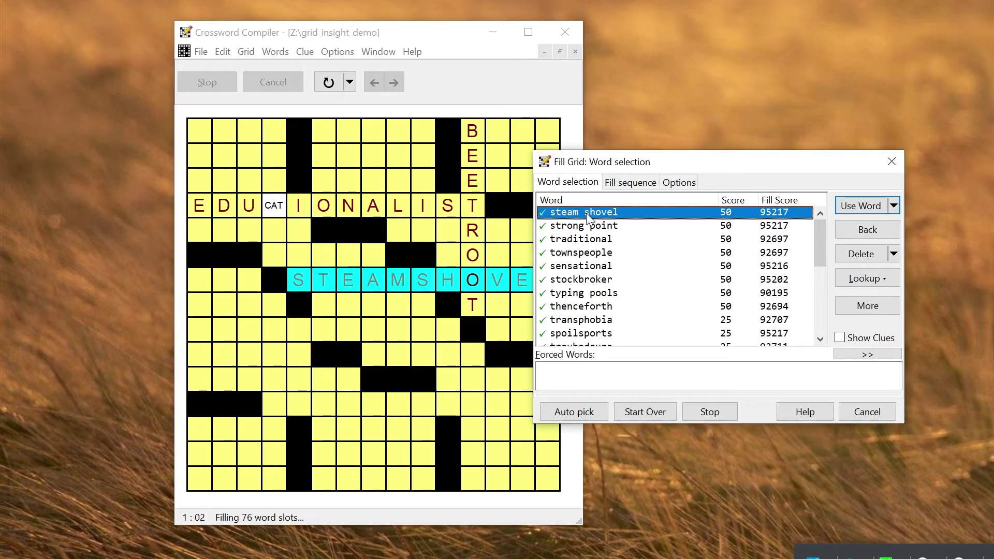
Use townspeople for 36-Across and, after previewing snots, use snook for 28-Across
{"action": "double_click", "coordinate": [582, 253]}
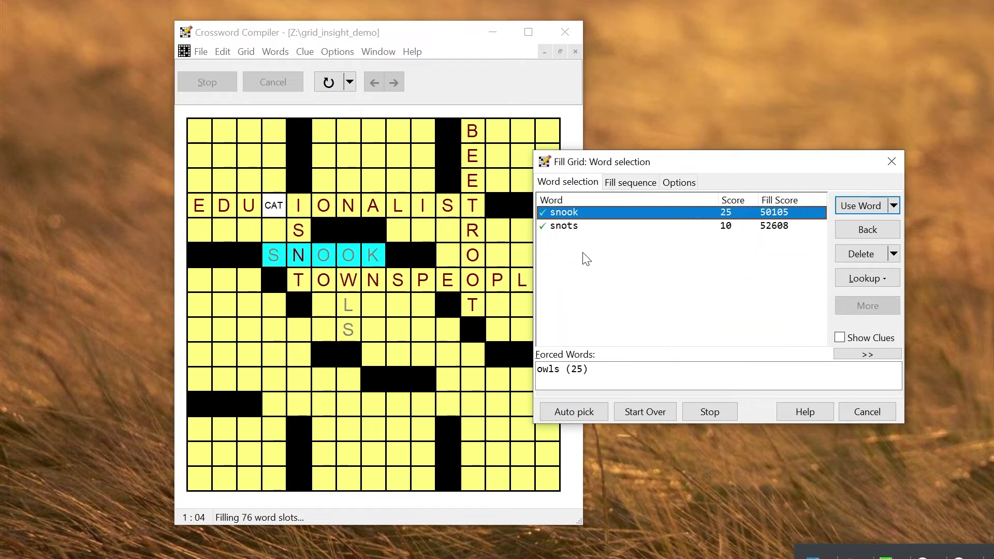
{"action": "left_click", "coordinate": [580, 226]}
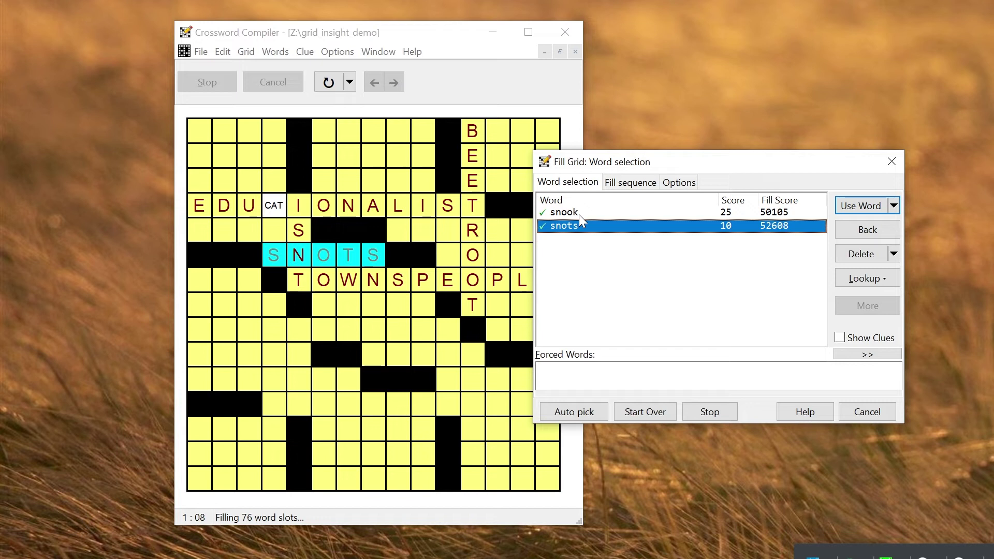
{"action": "double_click", "coordinate": [579, 215]}
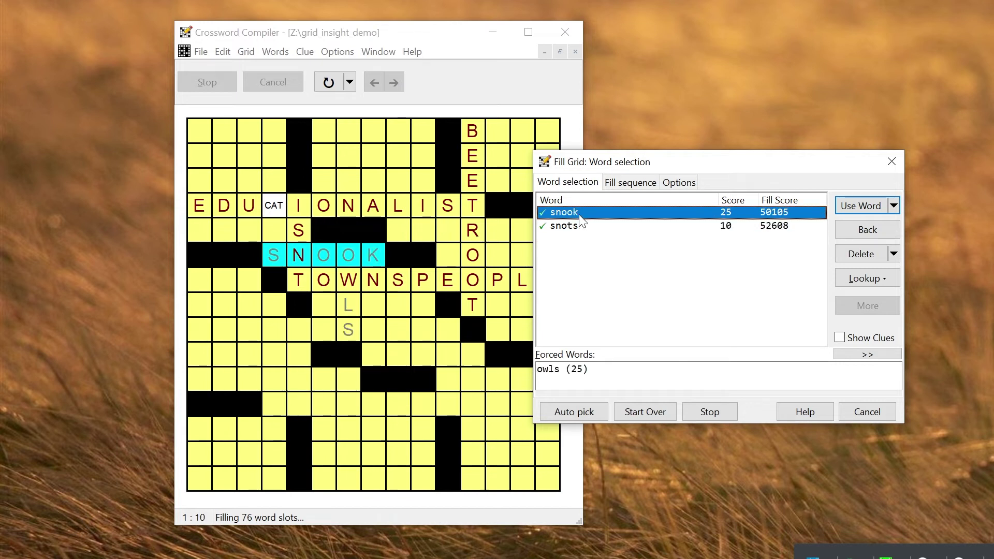
Compare Hattiesburg and Primus stove for 43-Across and use Primus stove
{"action": "left_click", "coordinate": [588, 240]}
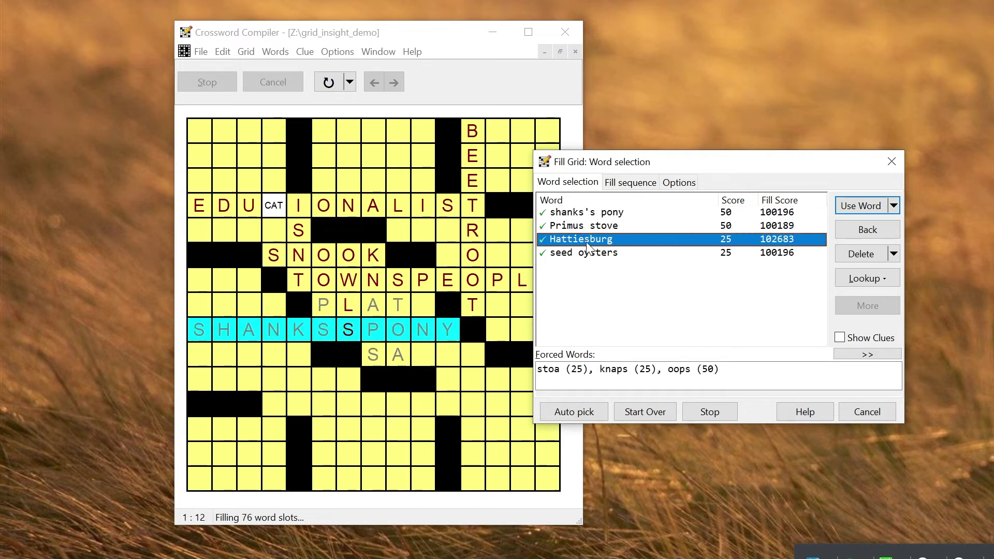
{"action": "left_click", "coordinate": [586, 225]}
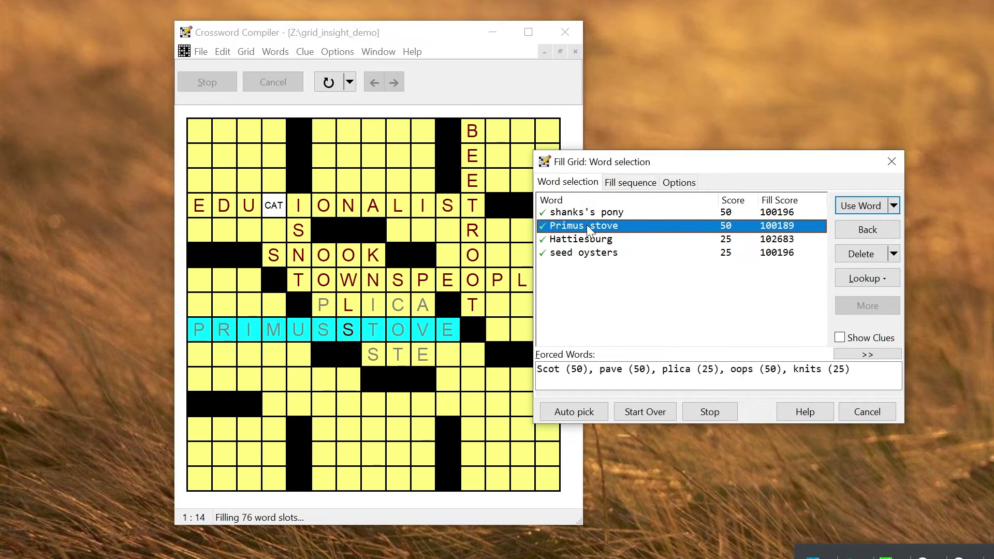
{"action": "double_click", "coordinate": [586, 224]}
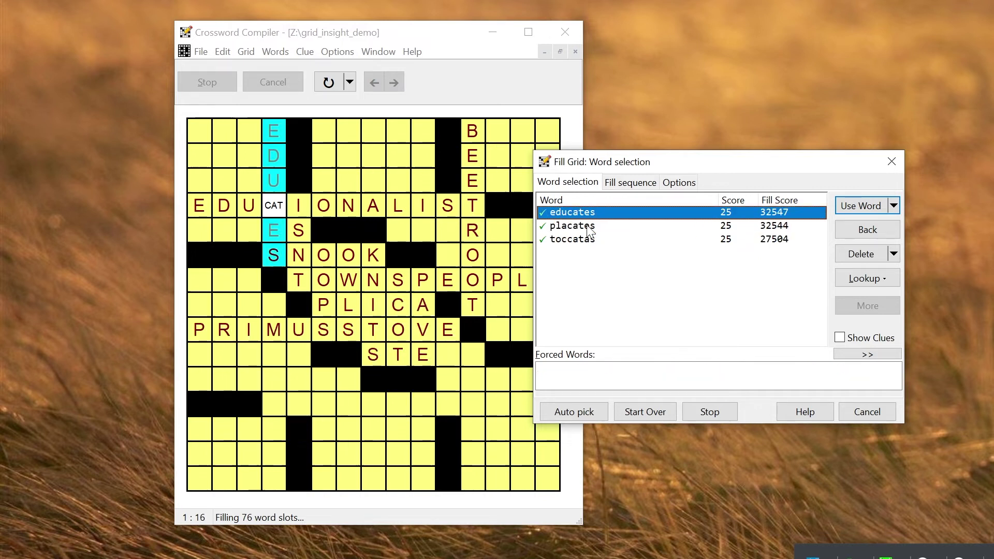
Compare the forced words for the 4-Down candidates educates, placates and toccatas, and use toccatas
{"action": "left_click", "coordinate": [586, 225]}
{"action": "left_click", "coordinate": [585, 240]}
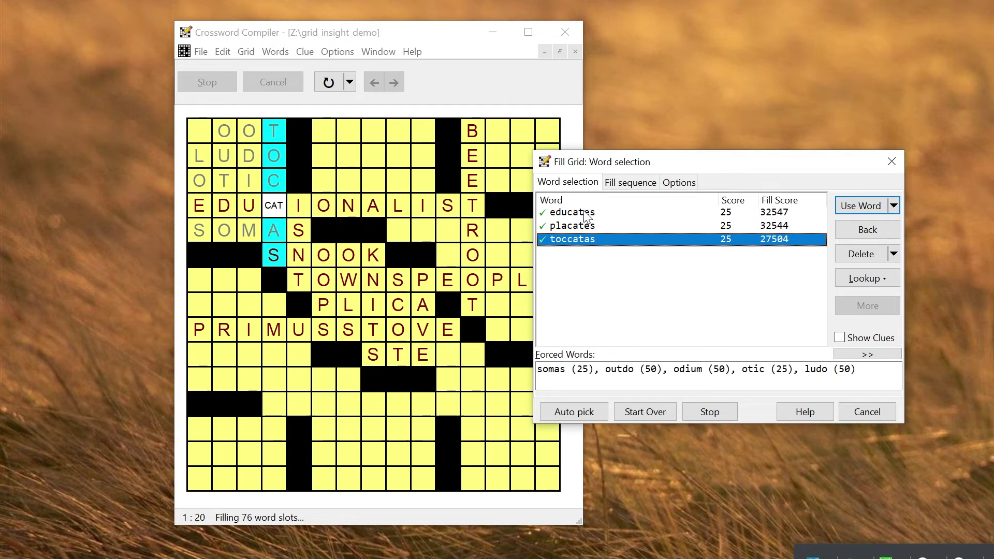
{"action": "left_click", "coordinate": [581, 227]}
{"action": "left_click", "coordinate": [582, 214]}
{"action": "left_click", "coordinate": [583, 226]}
{"action": "double_click", "coordinate": [582, 238]}
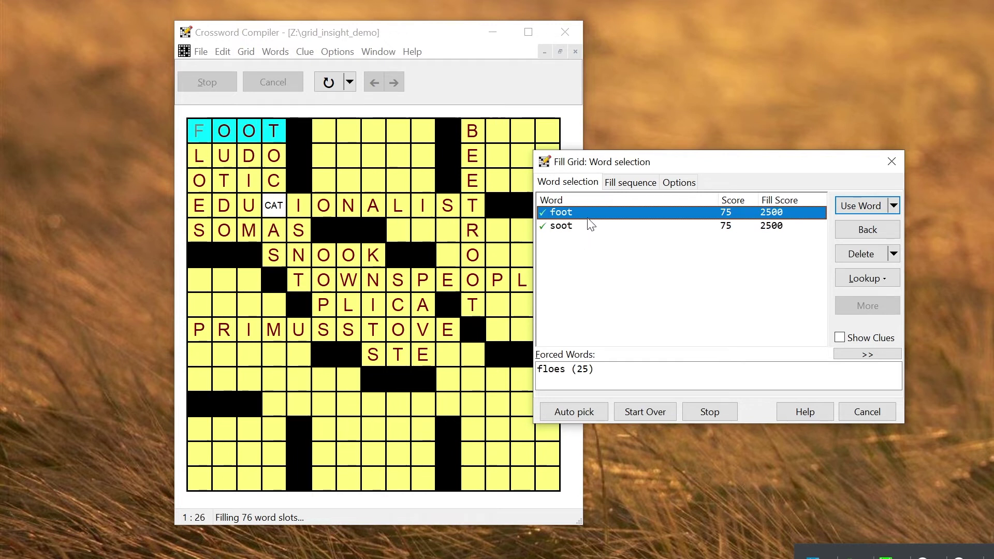
Use soot for 1-Across and smoothly for 40-Down in the word selection
{"action": "left_click", "coordinate": [563, 229]}
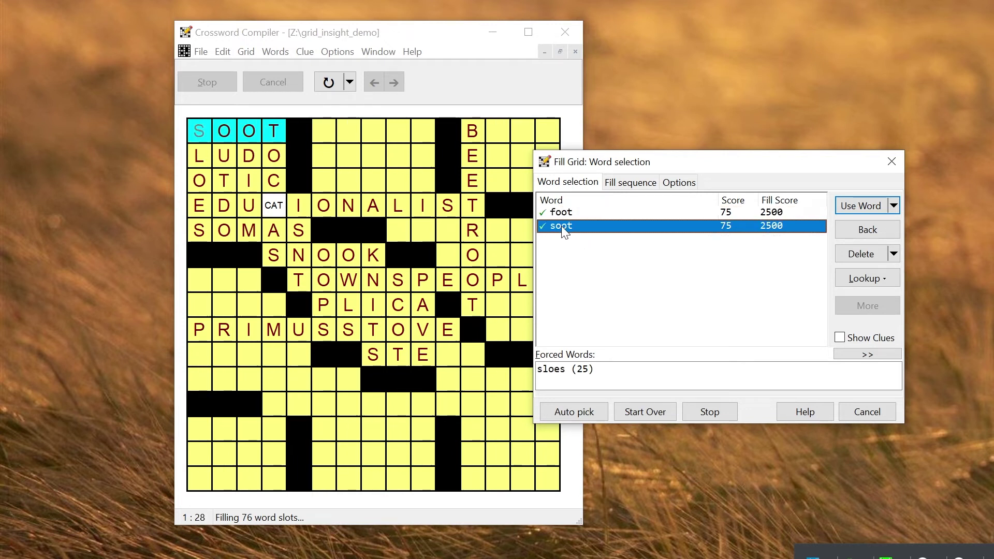
{"action": "double_click", "coordinate": [563, 227]}
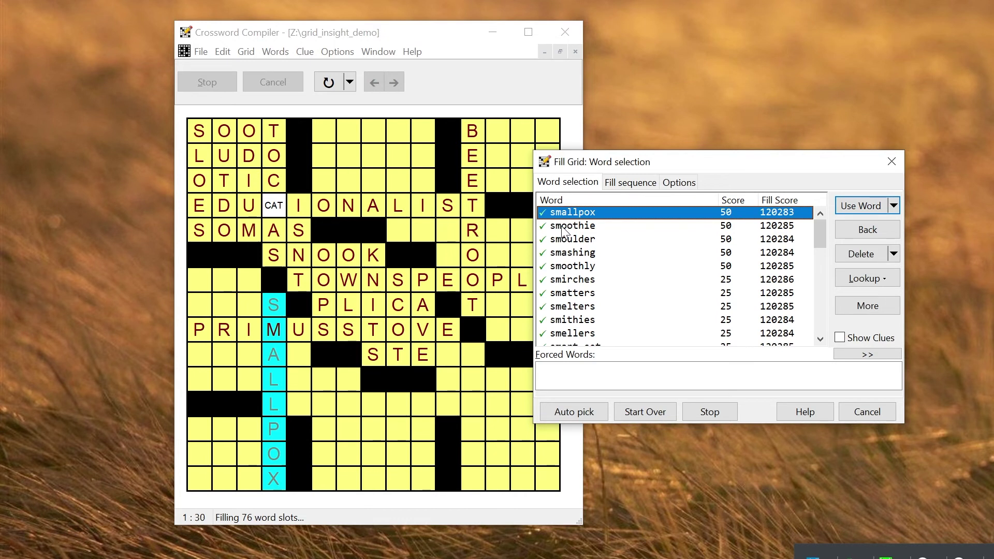
{"action": "left_click", "coordinate": [582, 266]}
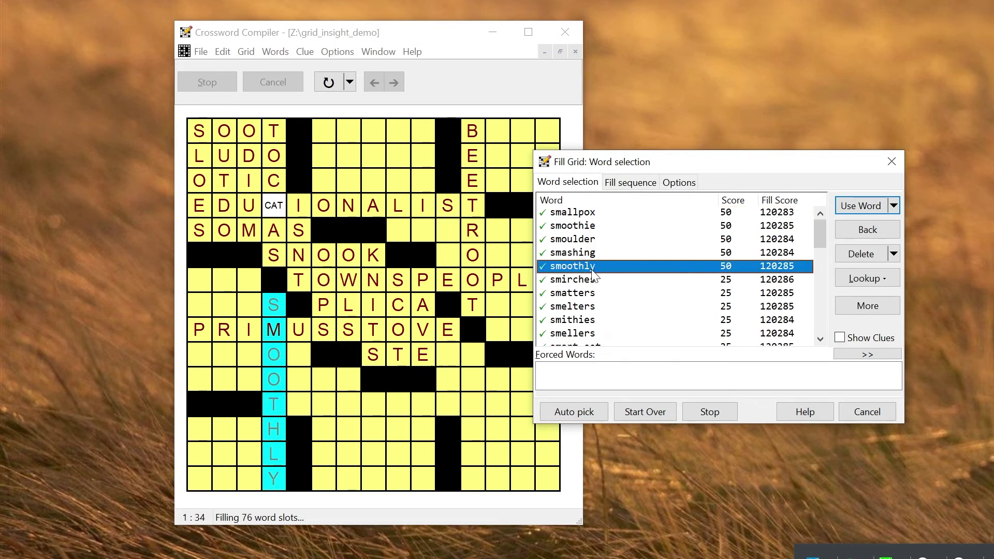
{"action": "double_click", "coordinate": [594, 269]}
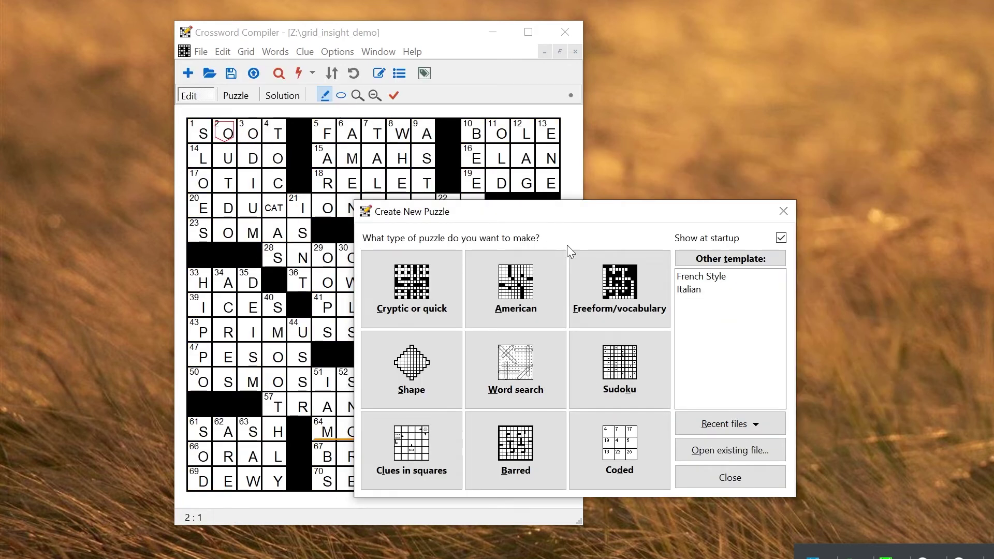
Create a new 15 x 15 freeform/vocabulary puzzle and move its word dialog clear of the grid
{"action": "left_click", "coordinate": [602, 302]}
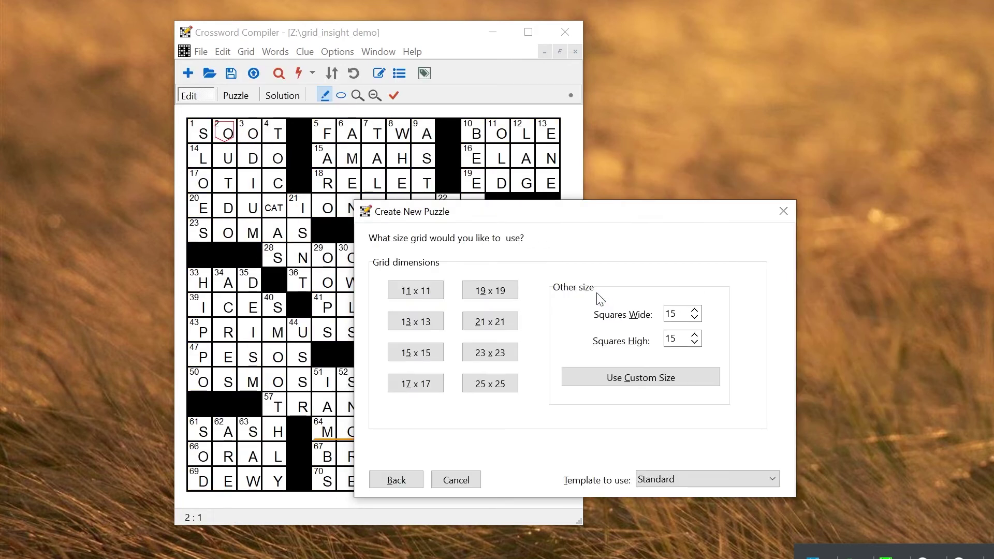
{"action": "left_click", "coordinate": [415, 353]}
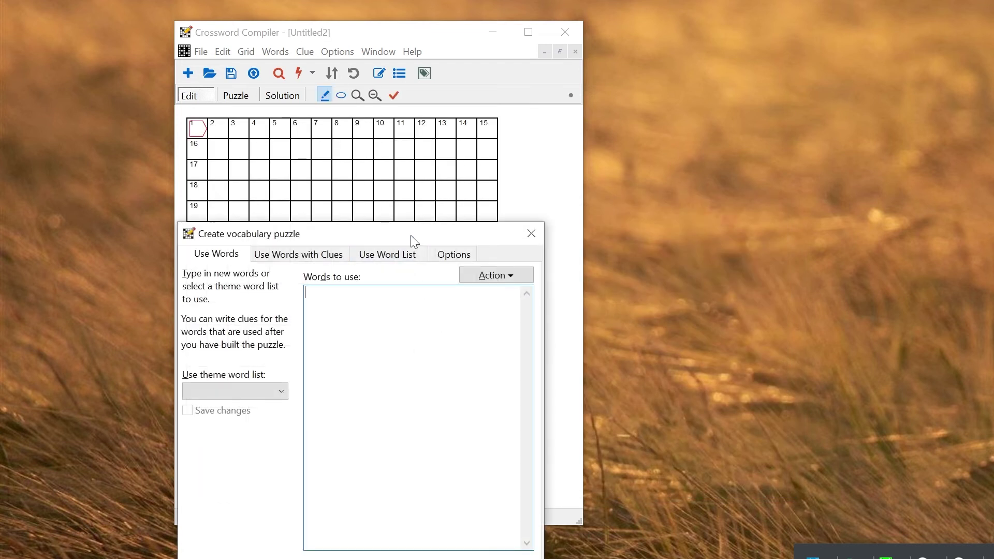
{"action": "left_click_drag", "start_coordinate": [409, 235], "coordinate": [626, 216]}
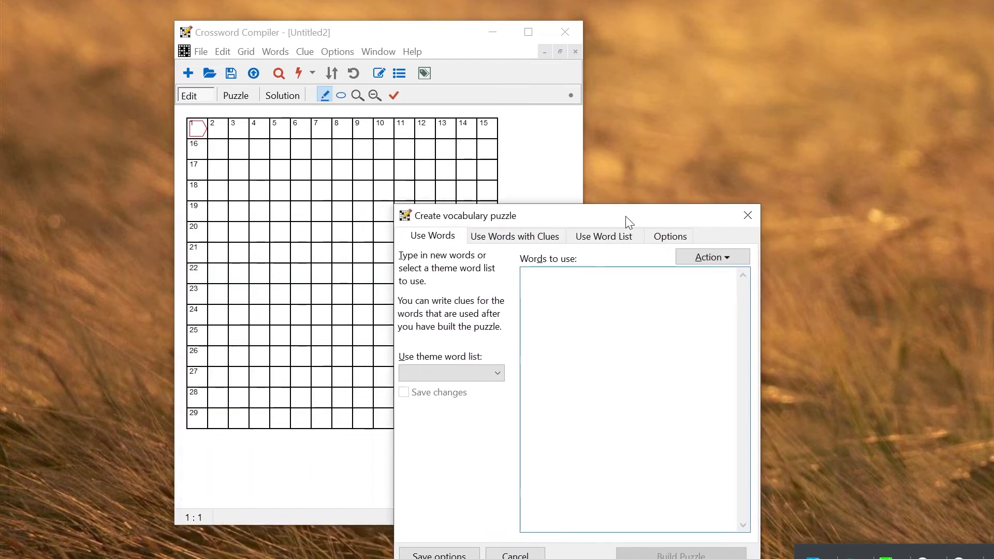
Build the vocabulary puzzle from the Astronomy theme word list and accept a generated fill
{"action": "left_click", "coordinate": [498, 373]}
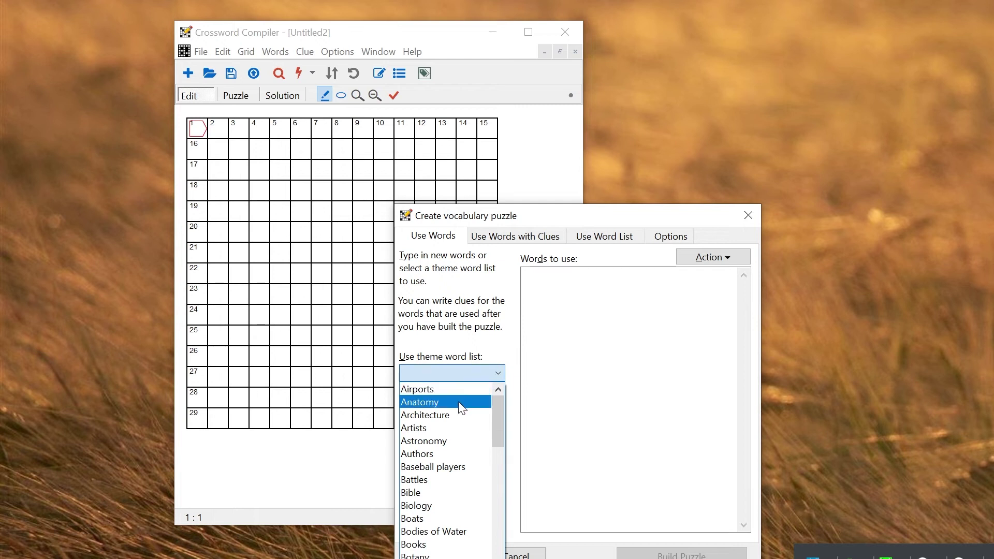
{"action": "left_click", "coordinate": [430, 441]}
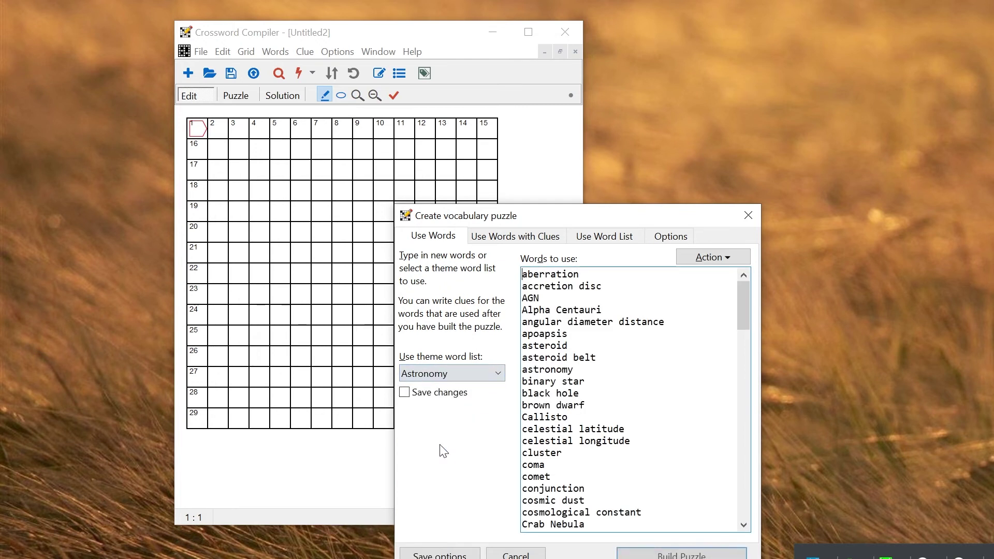
{"action": "left_click", "coordinate": [655, 553]}
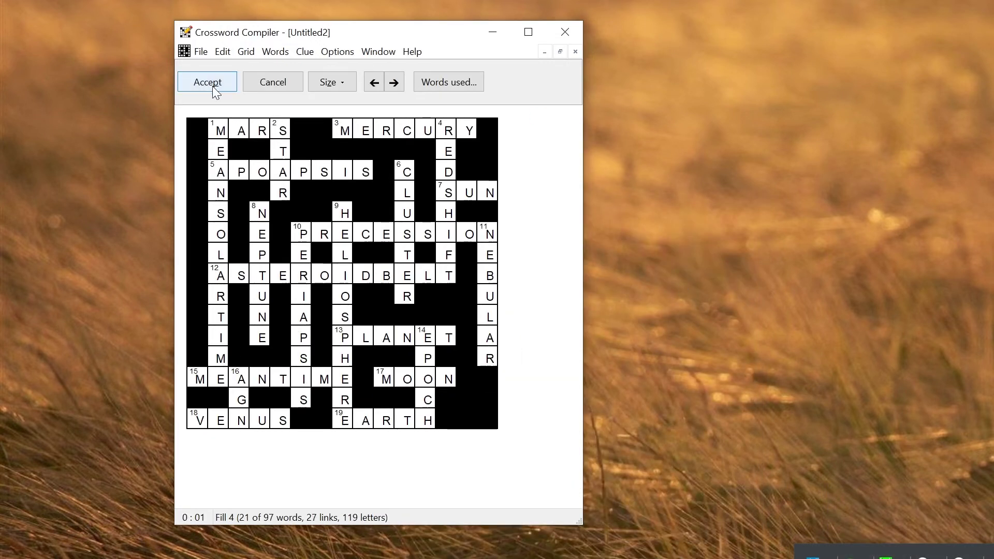
{"action": "left_click", "coordinate": [212, 86]}
Create a new 17 x 17 freeform/vocabulary puzzle and remove the words used in the last fills from its Astronomy list
{"action": "left_click", "coordinate": [188, 73]}
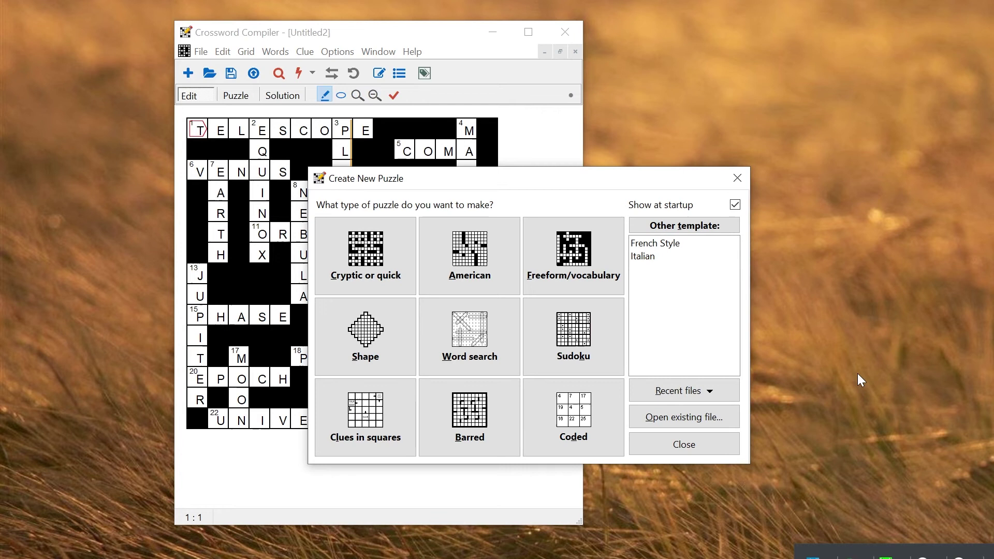
{"action": "left_click", "coordinate": [581, 278]}
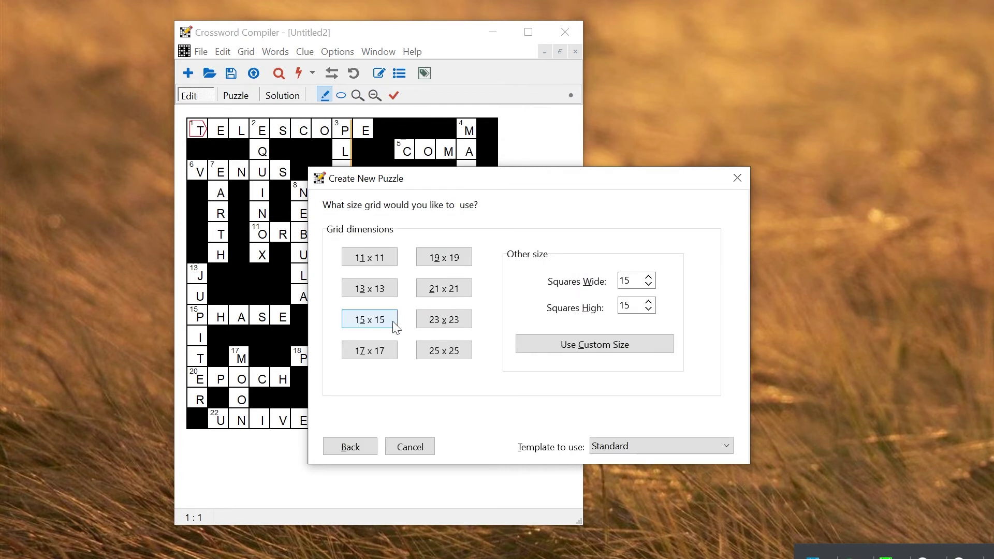
{"action": "left_click", "coordinate": [373, 357]}
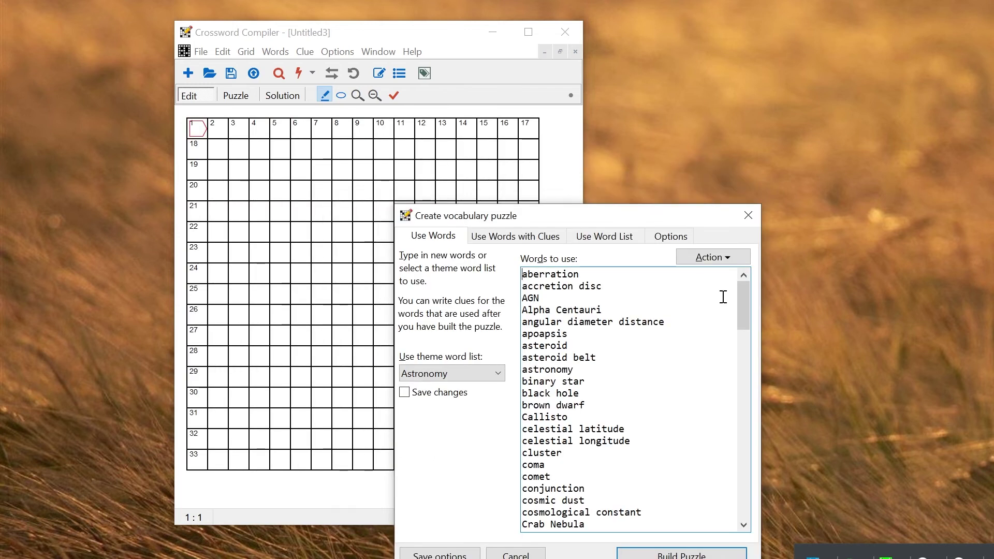
{"action": "left_click", "coordinate": [728, 258]}
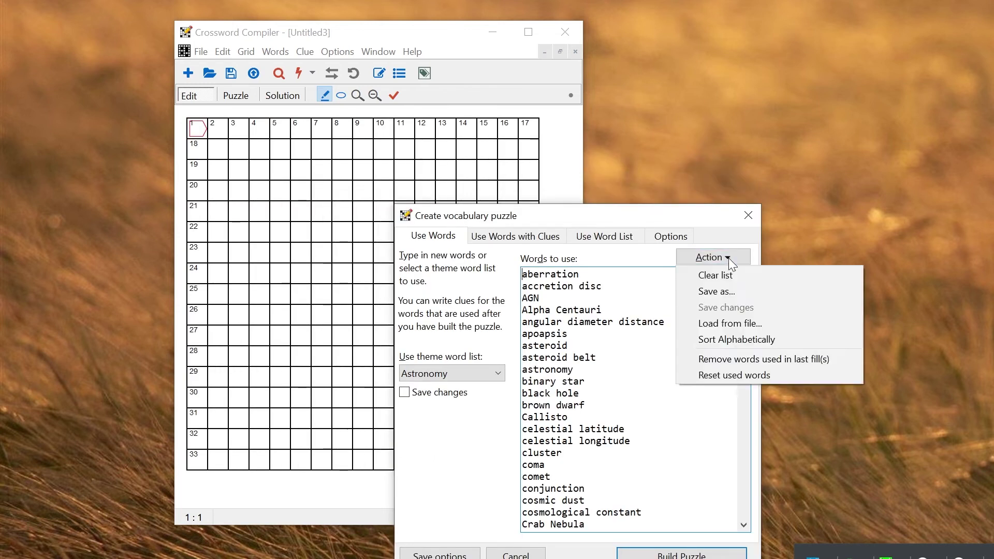
{"action": "left_click", "coordinate": [720, 359]}
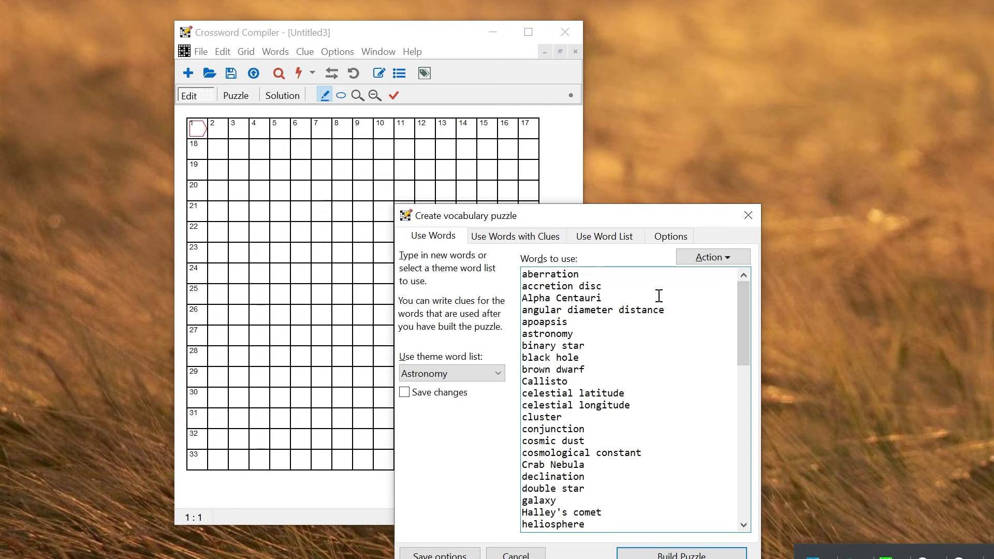
Switch the theme word list to Battles and check the actions available for the list
{"action": "left_click", "coordinate": [496, 385]}
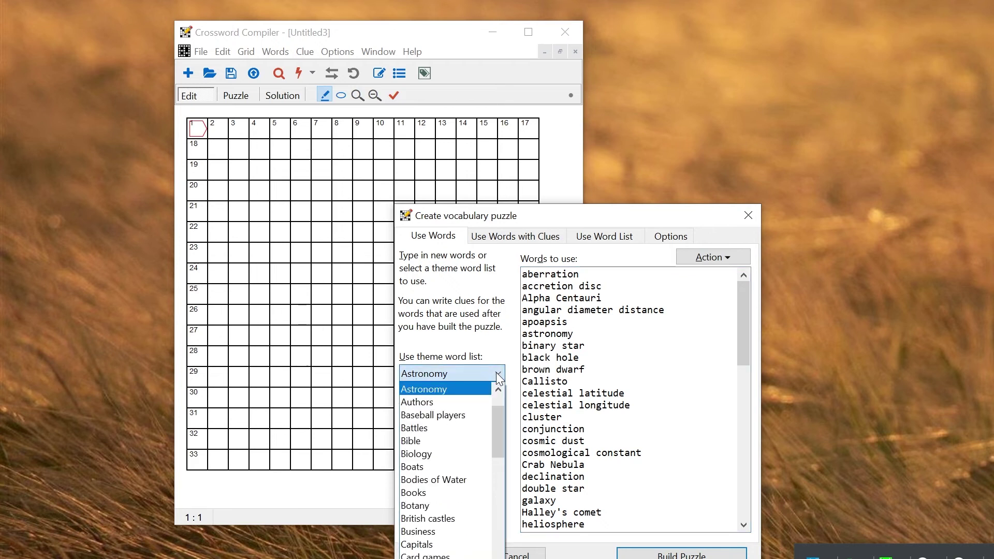
{"action": "left_click", "coordinate": [465, 437]}
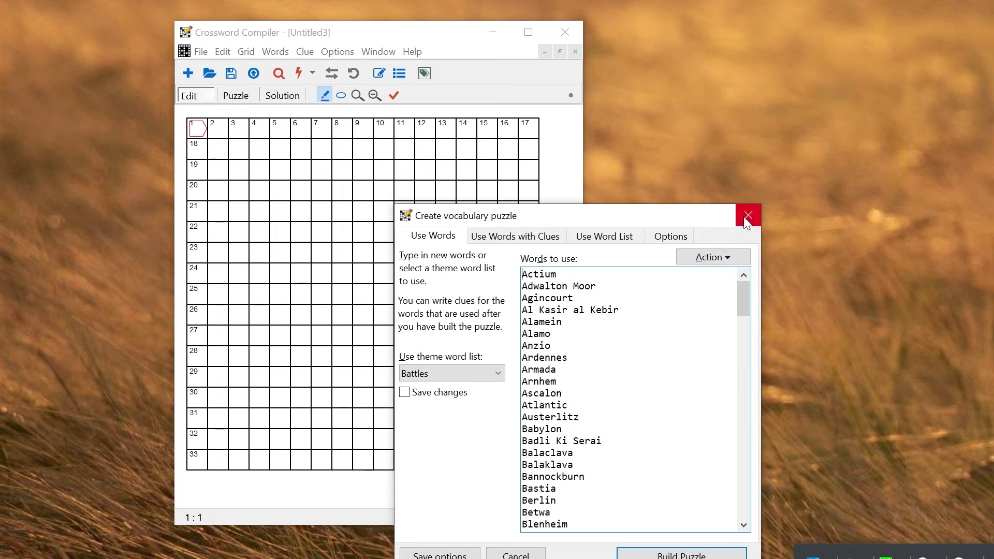
{"action": "left_click", "coordinate": [732, 259]}
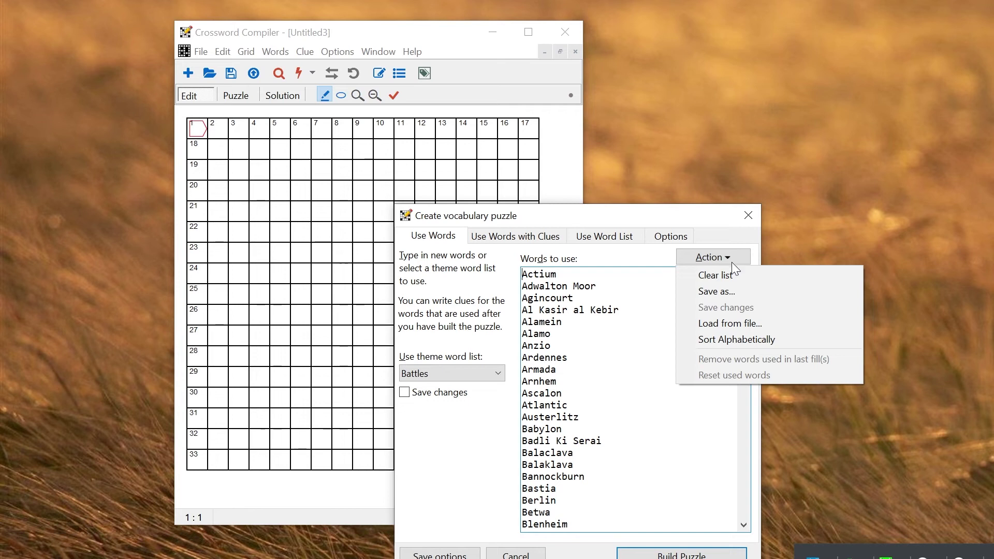
{"action": "left_click", "coordinate": [614, 310]}
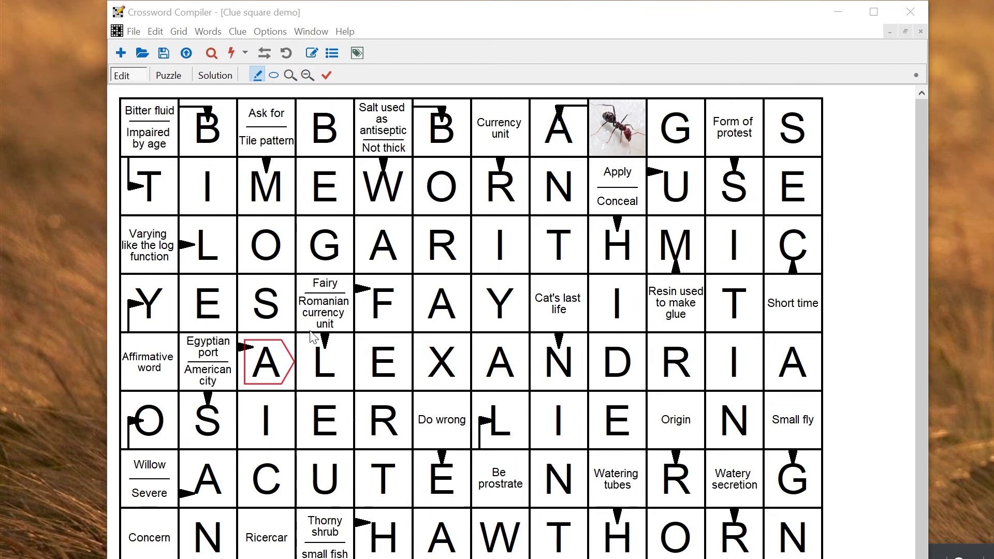
Set the font size of the "Egyptian port / American city" clue square to 4.5 lines per square
{"action": "left_click", "coordinate": [219, 357]}
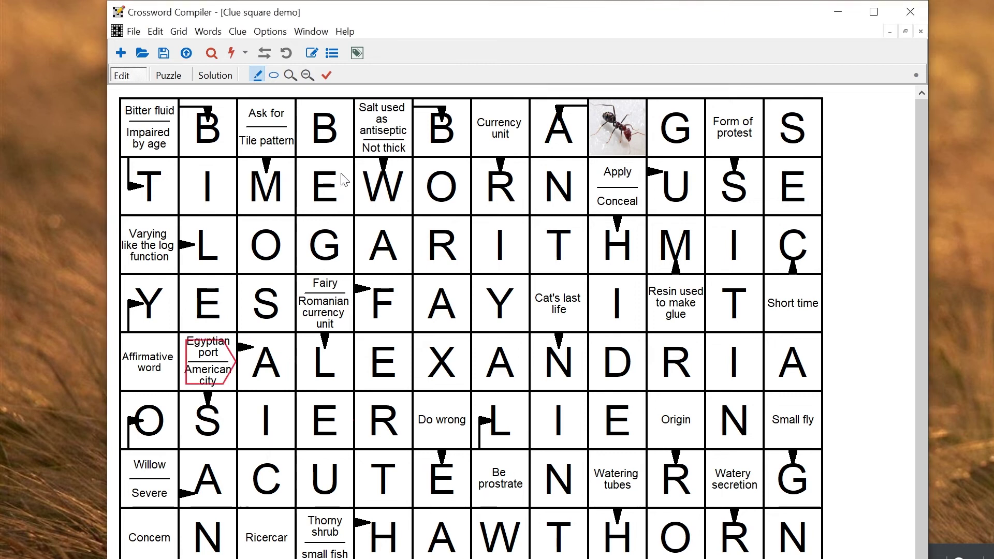
{"action": "left_click", "coordinate": [312, 52]}
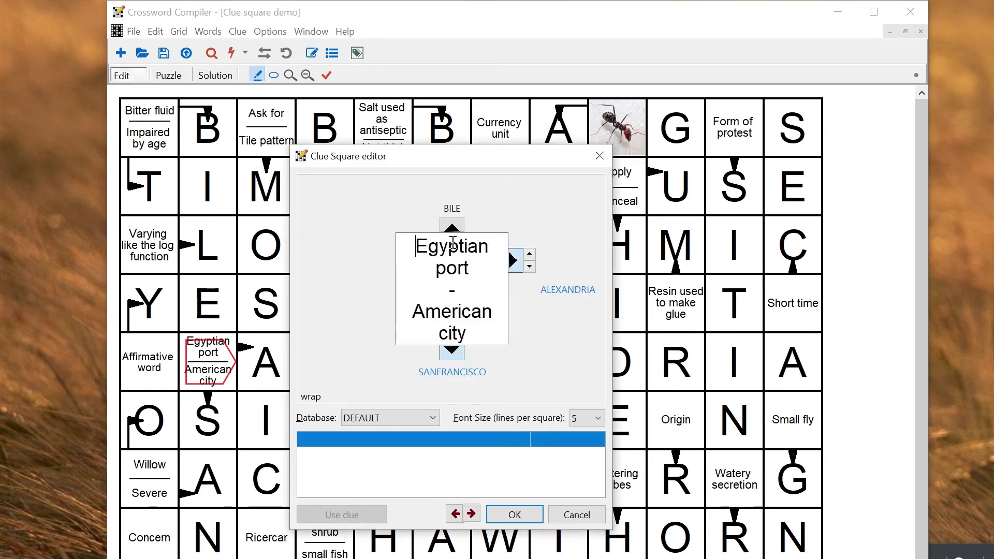
{"action": "left_click", "coordinate": [598, 418]}
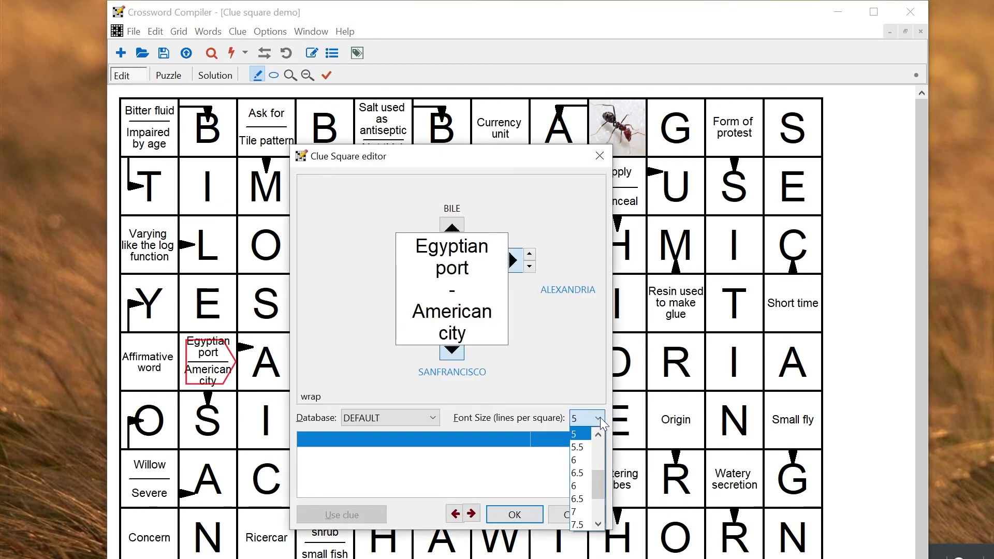
{"action": "left_click", "coordinate": [599, 435]}
{"action": "left_click", "coordinate": [583, 435]}
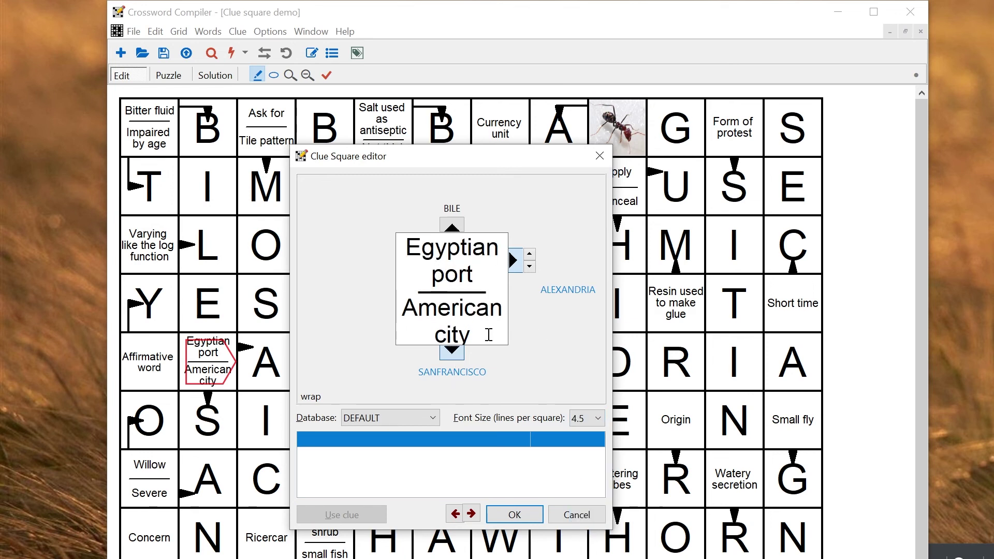
{"action": "left_click", "coordinate": [515, 514]}
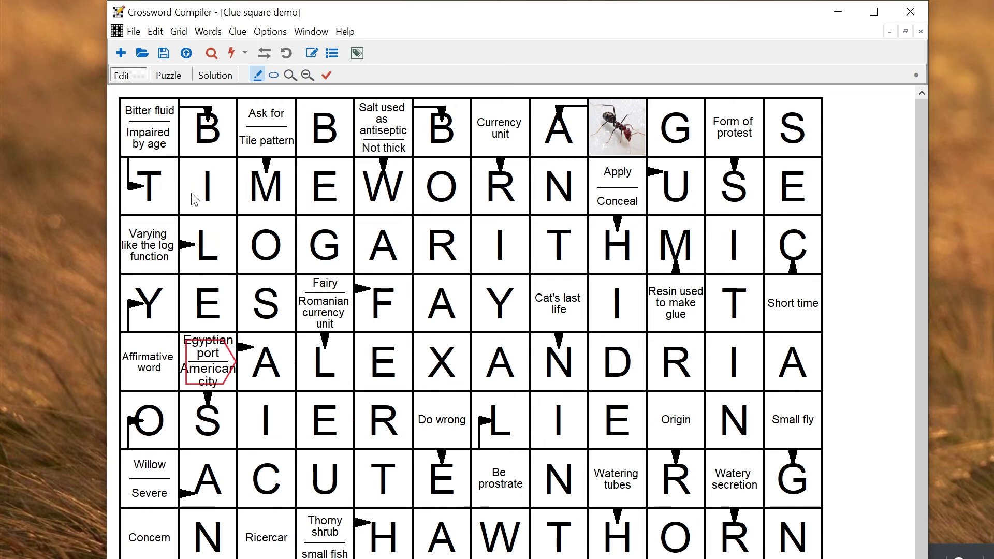
Switch to the Untitled4 puzzle and select the corner clue square above the Ambition clue
{"action": "left_click", "coordinate": [309, 31]}
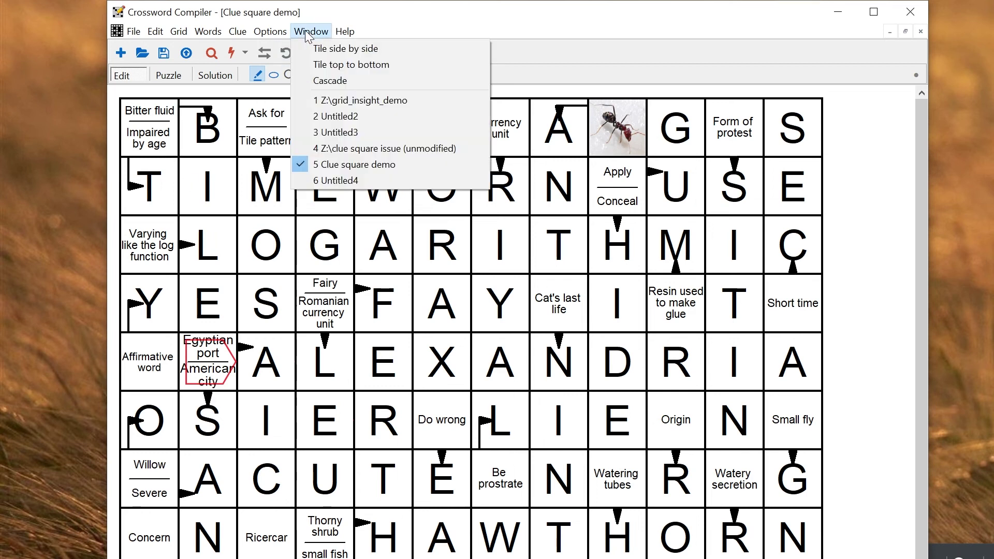
{"action": "left_click", "coordinate": [334, 184]}
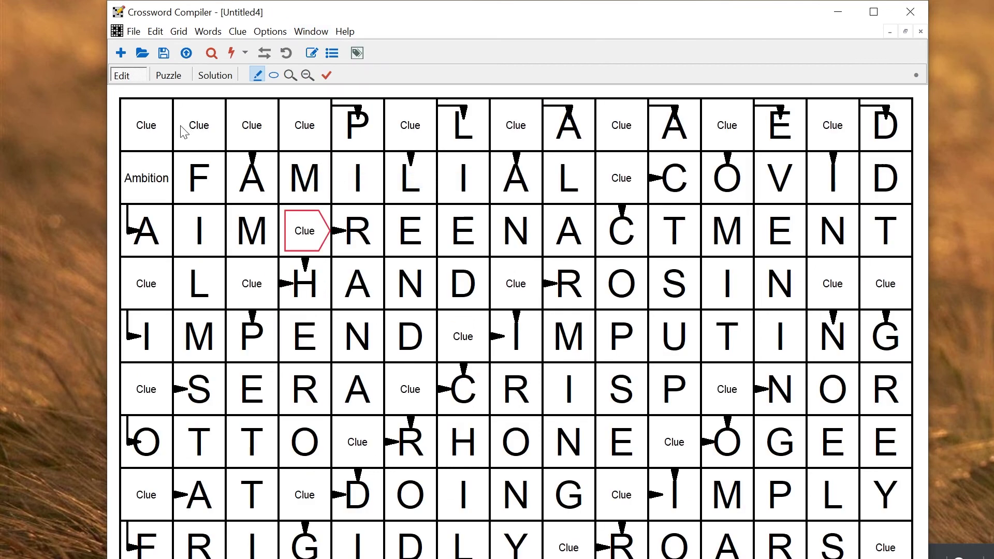
{"action": "left_click", "coordinate": [157, 130]}
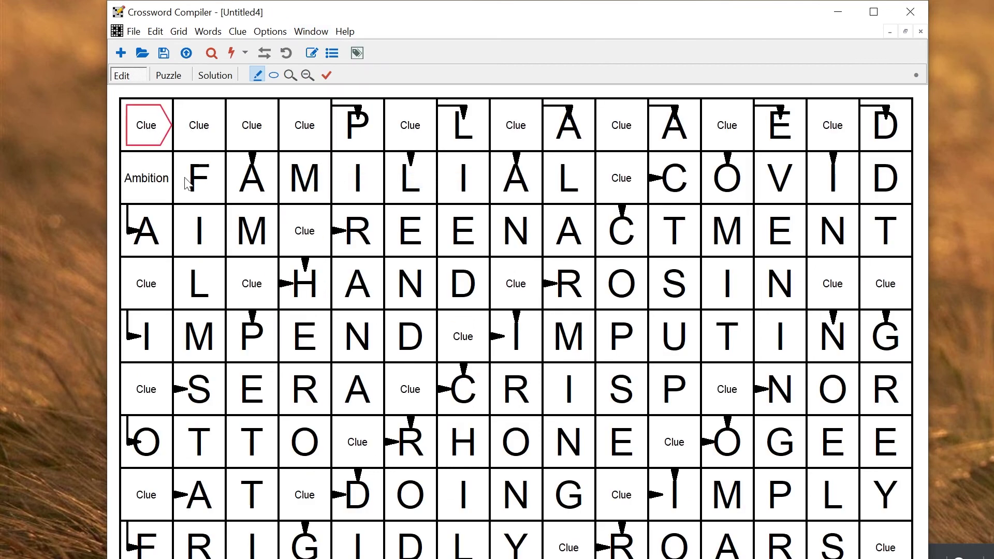
{"action": "left_click_drag", "start_coordinate": [202, 178], "coordinate": [552, 180]}
{"action": "left_click", "coordinate": [155, 132]}
Add a diagonal arrow to the corner clue square for the word FAMILIAL and save the clue square
{"action": "left_click", "coordinate": [314, 57]}
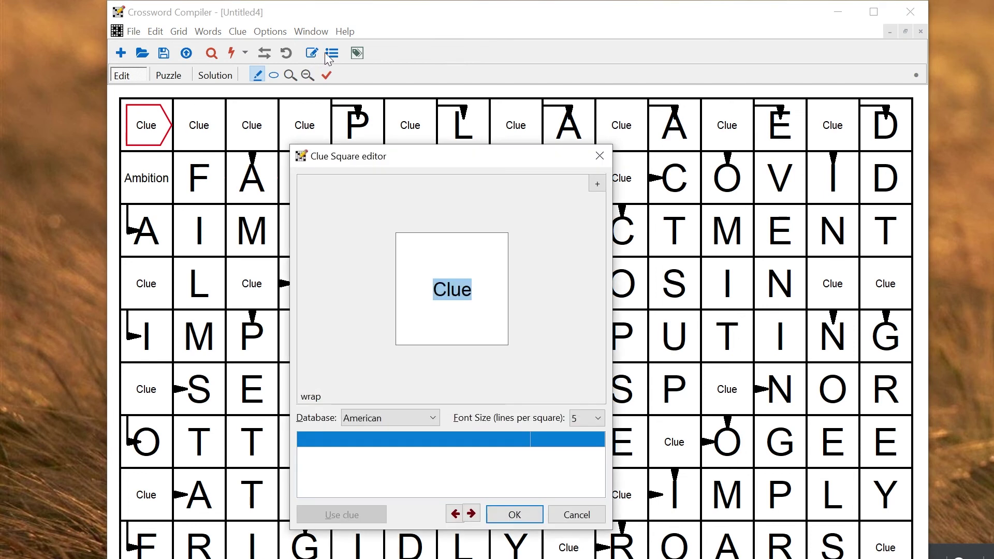
{"action": "left_click", "coordinate": [597, 186]}
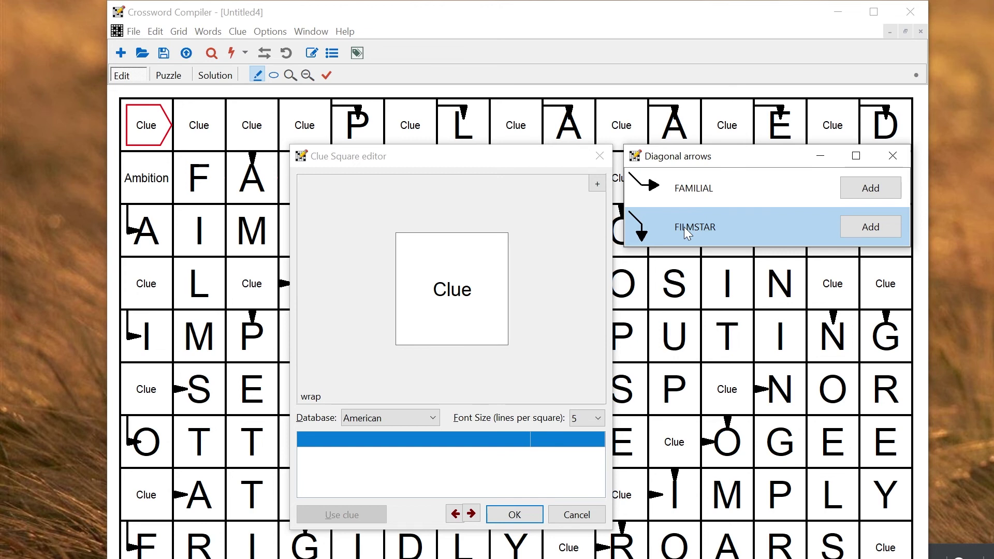
{"action": "left_click", "coordinate": [696, 195]}
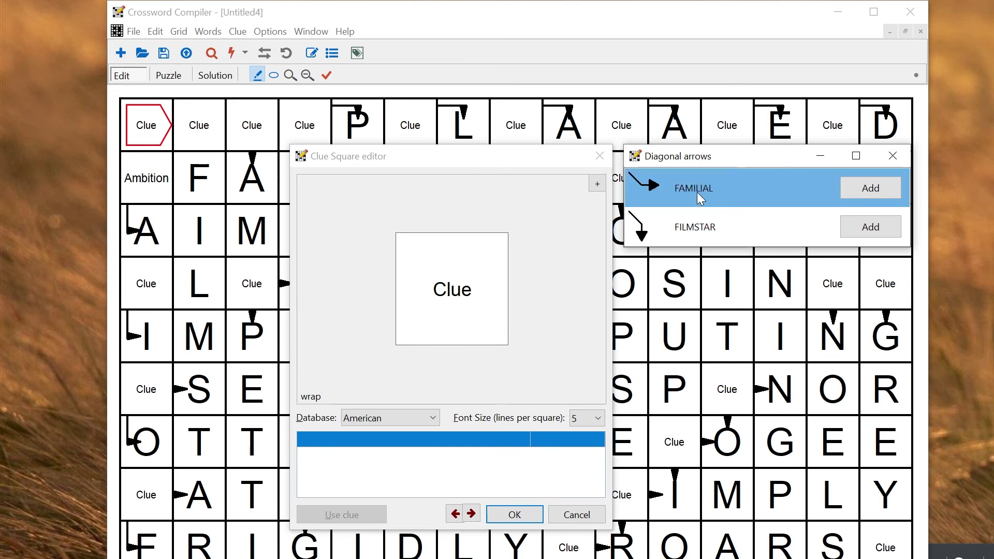
{"action": "left_click", "coordinate": [869, 189]}
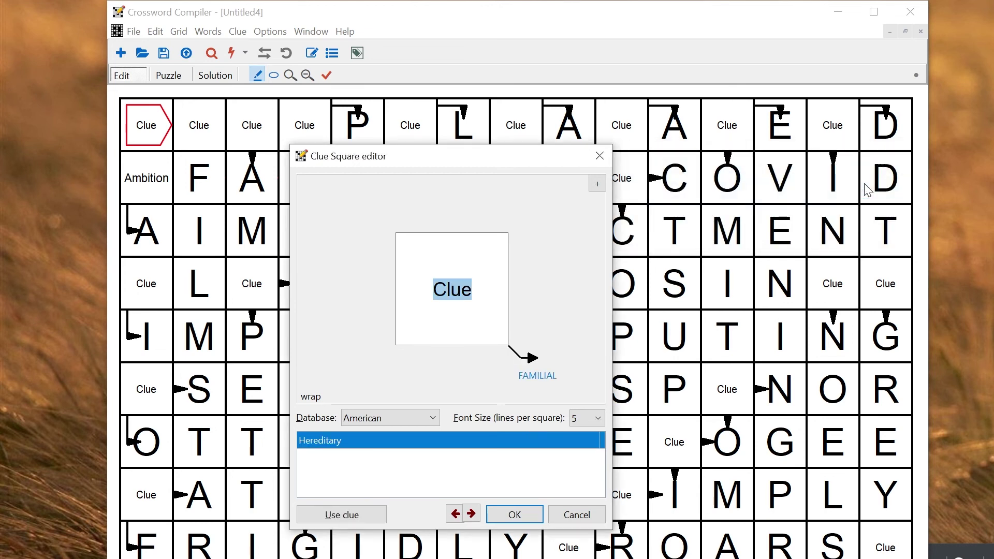
{"action": "left_click", "coordinate": [530, 518]}
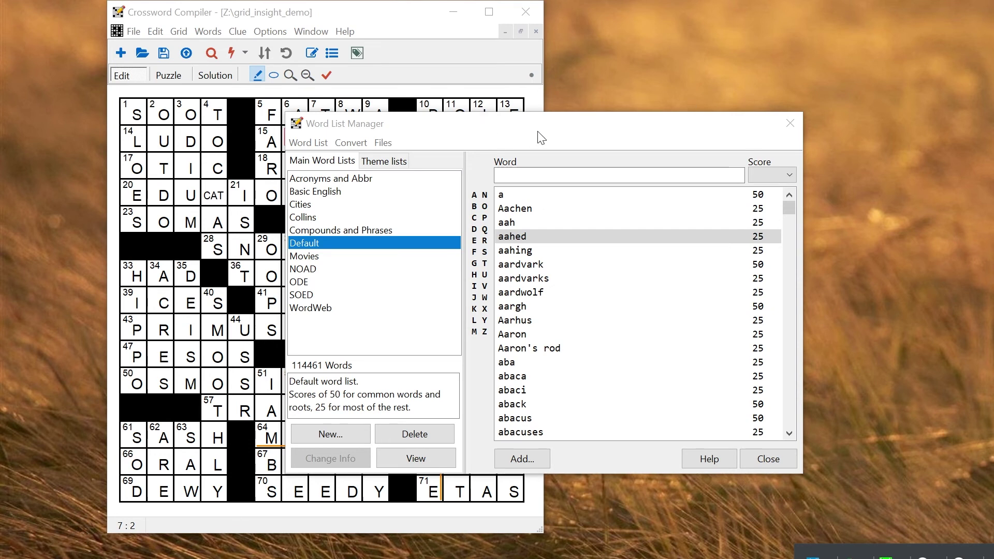
Open the score of aahed for editing in the Default word list
{"action": "left_click", "coordinate": [756, 239]}
{"action": "left_click", "coordinate": [774, 233]}
{"action": "left_click", "coordinate": [774, 234]}
{"action": "left_click", "coordinate": [775, 239]}
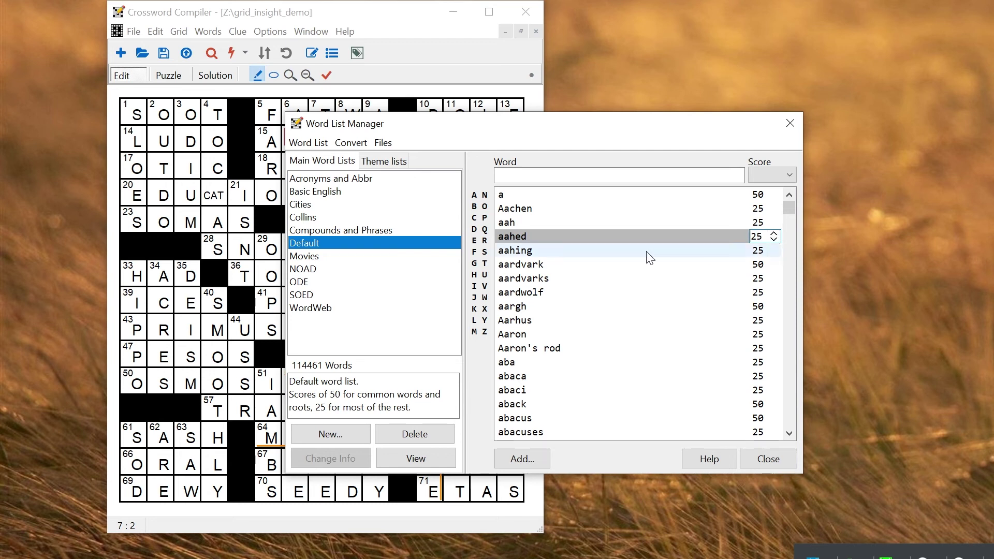
Enter "air fryer" as a new word to add and choose Basic English as the target word list
{"action": "left_click", "coordinate": [530, 456]}
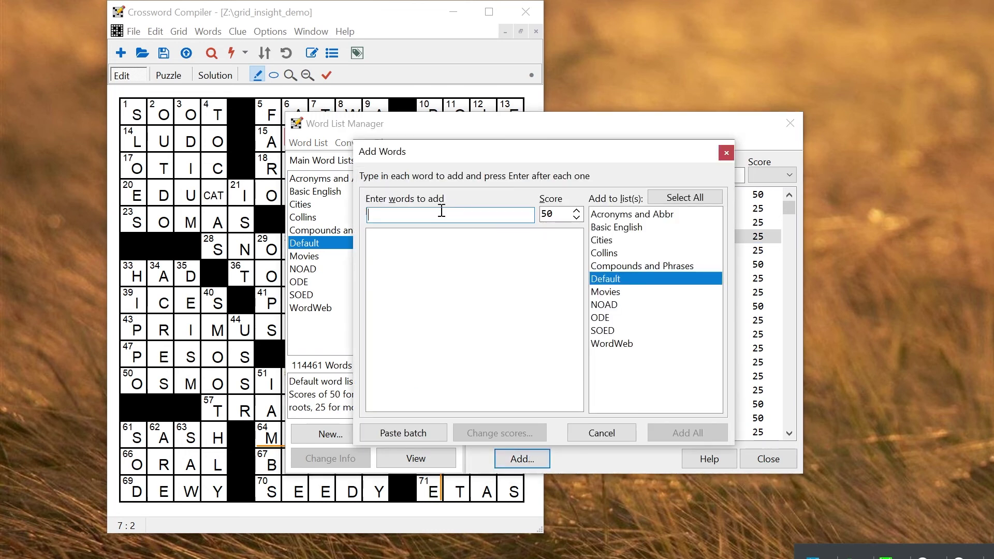
{"action": "type", "text": "air fryer"}
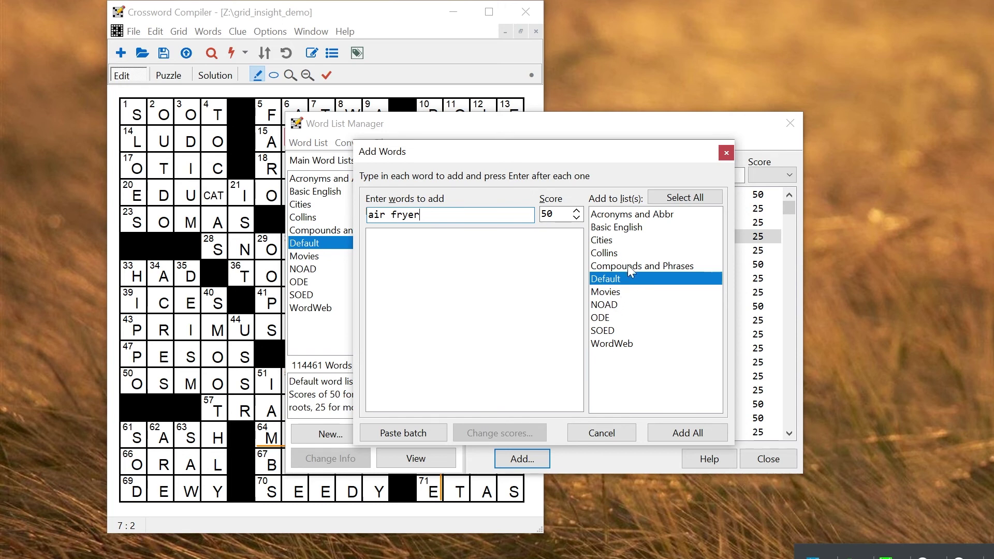
{"action": "left_click", "coordinate": [633, 231]}
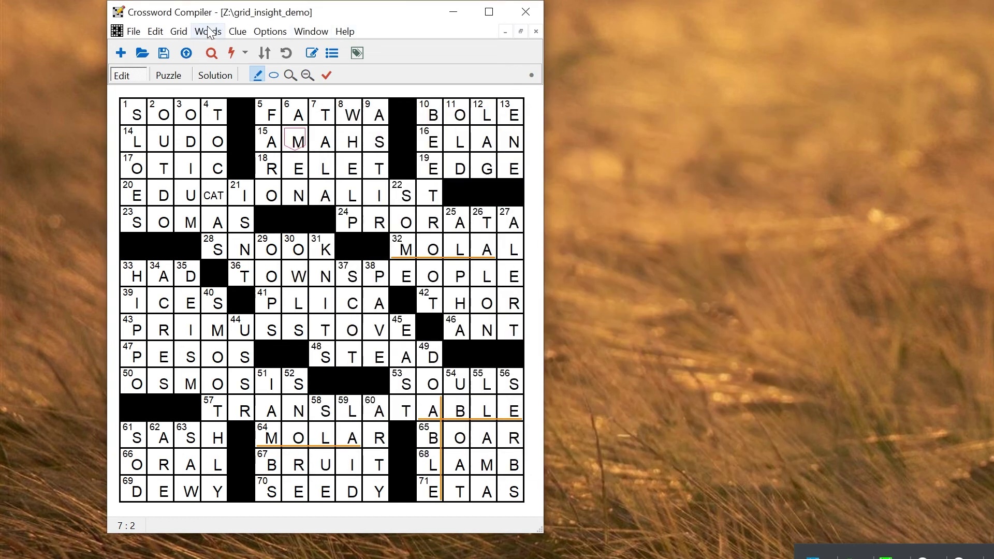
Open the scores of the puzzle's words and compare them between the Default and WordWeb lists
{"action": "left_click", "coordinate": [209, 32]}
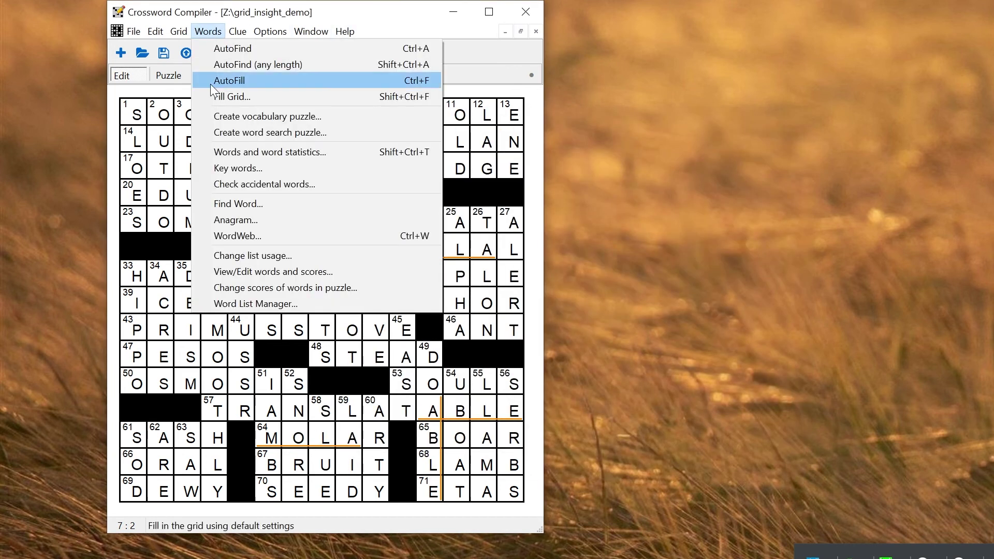
{"action": "left_click", "coordinate": [310, 273]}
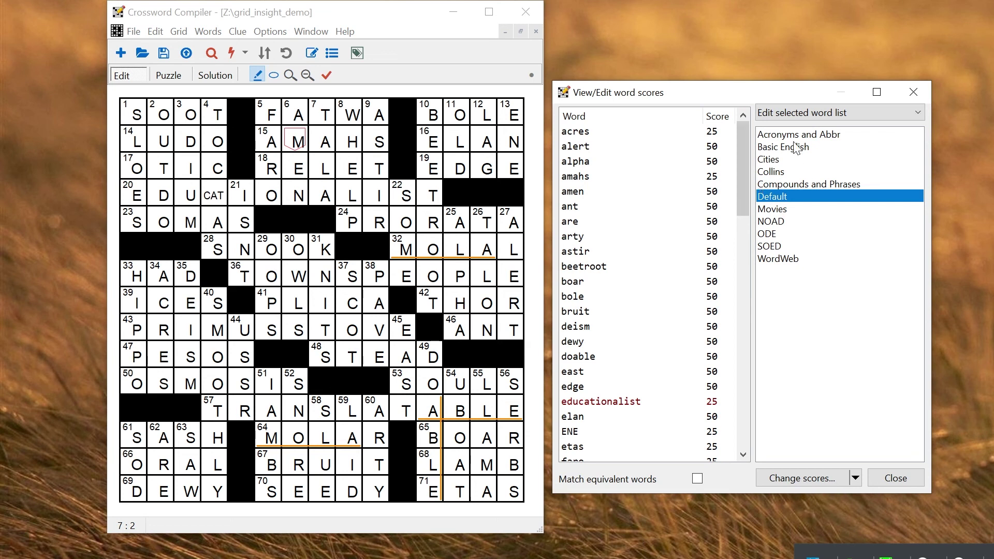
{"action": "left_click", "coordinate": [785, 177]}
{"action": "left_click", "coordinate": [779, 198]}
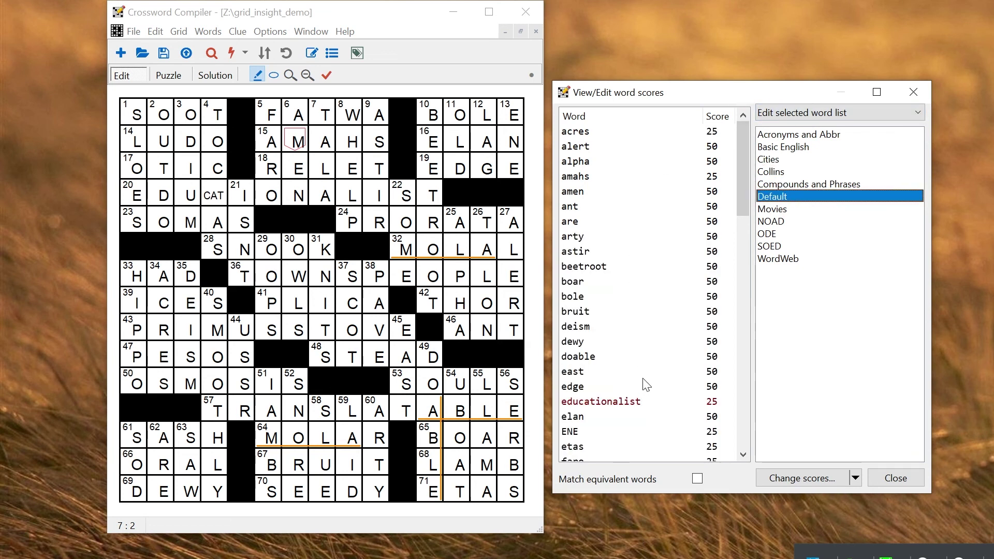
{"action": "left_click", "coordinate": [784, 260]}
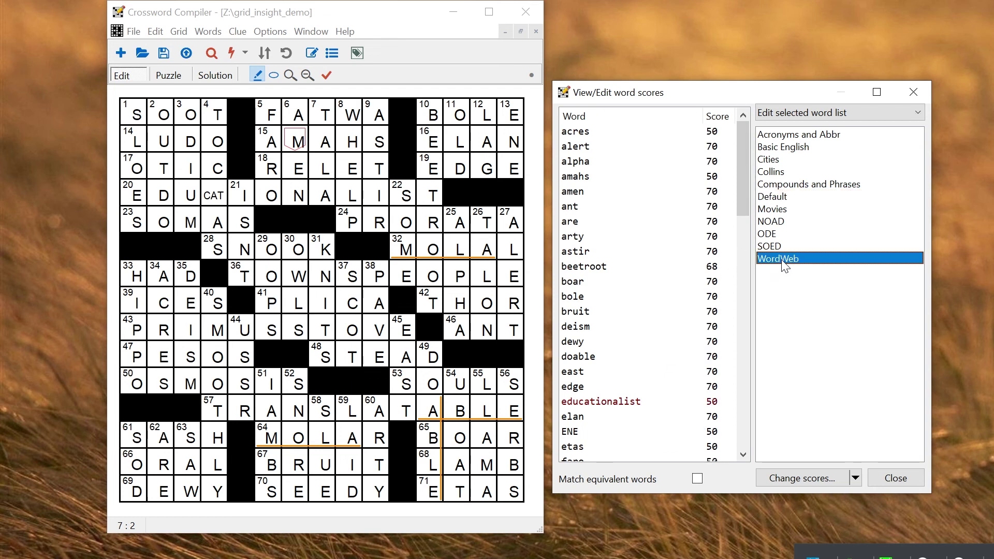
{"action": "left_click", "coordinate": [784, 197]}
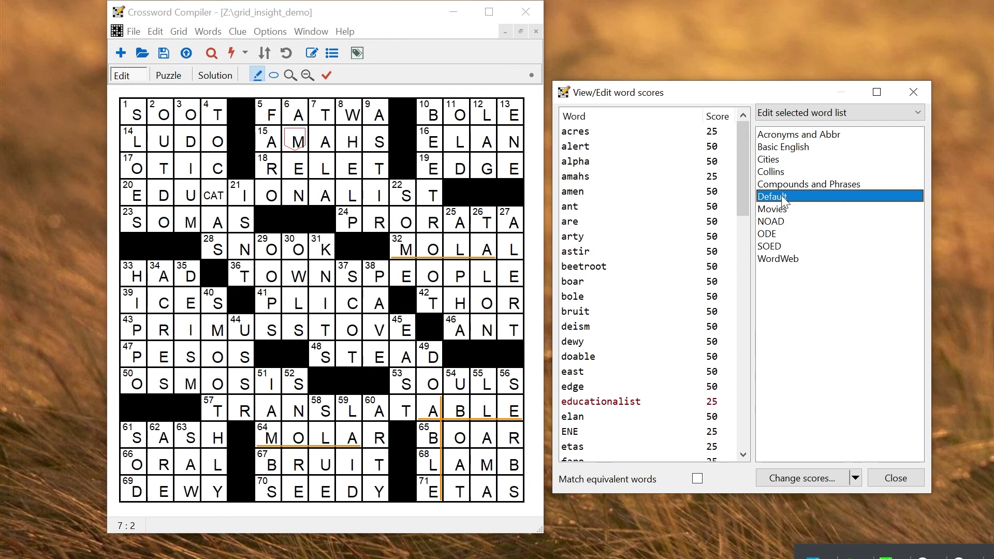
Examine the scores of amen across the word lists and the available score editing modes
{"action": "left_click", "coordinate": [702, 192]}
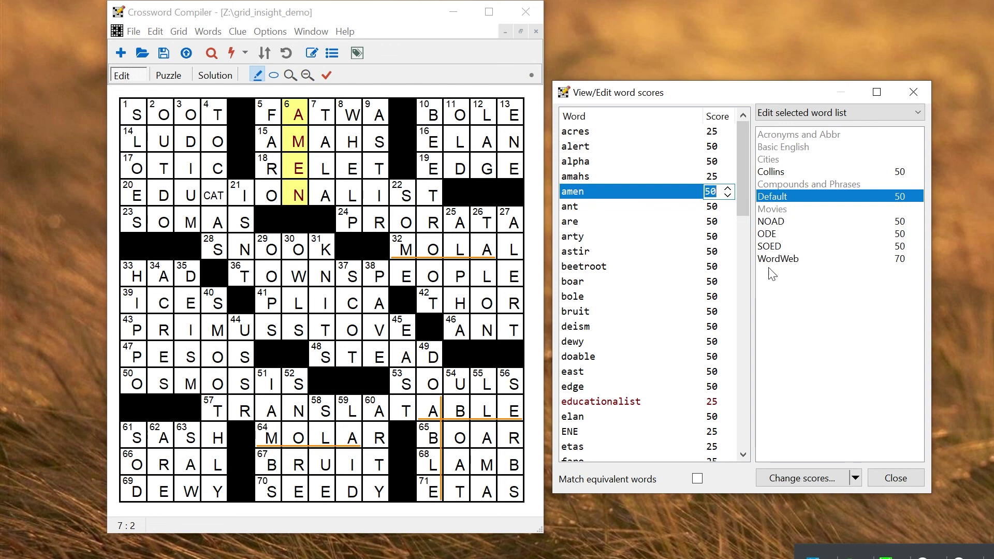
{"action": "left_click", "coordinate": [790, 114]}
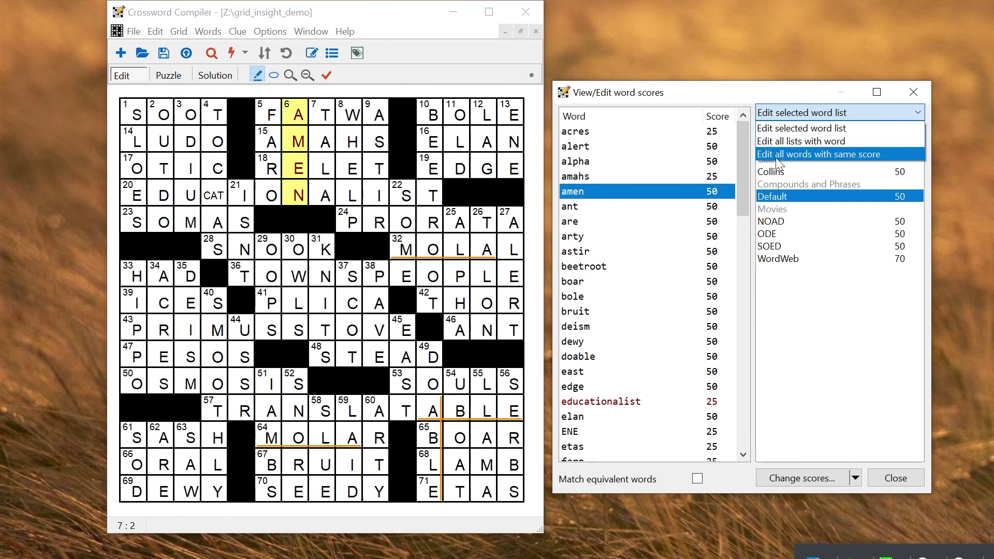
{"action": "key", "text": "Escape"}
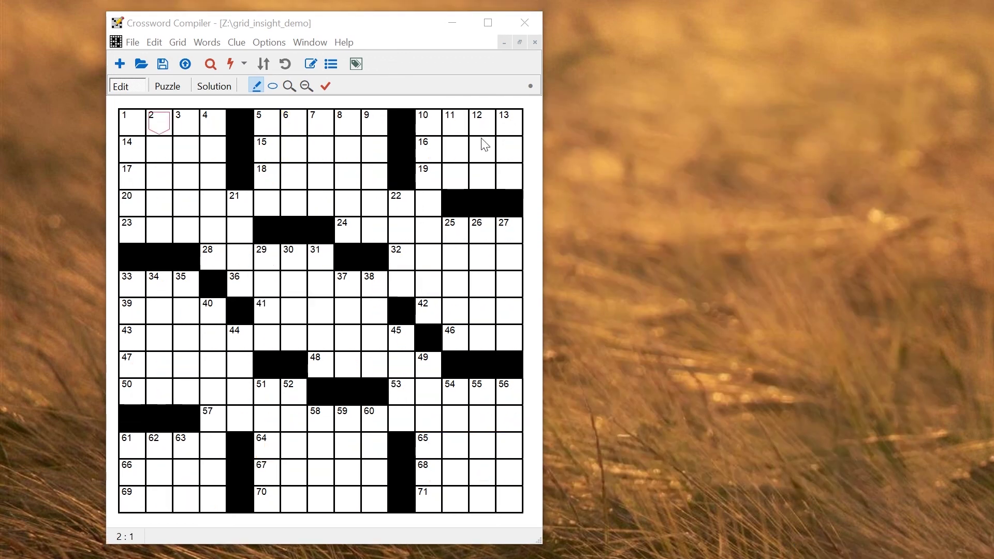
Autofill the empty grid and check the options for showing the words used in the fill
{"action": "left_click", "coordinate": [231, 60]}
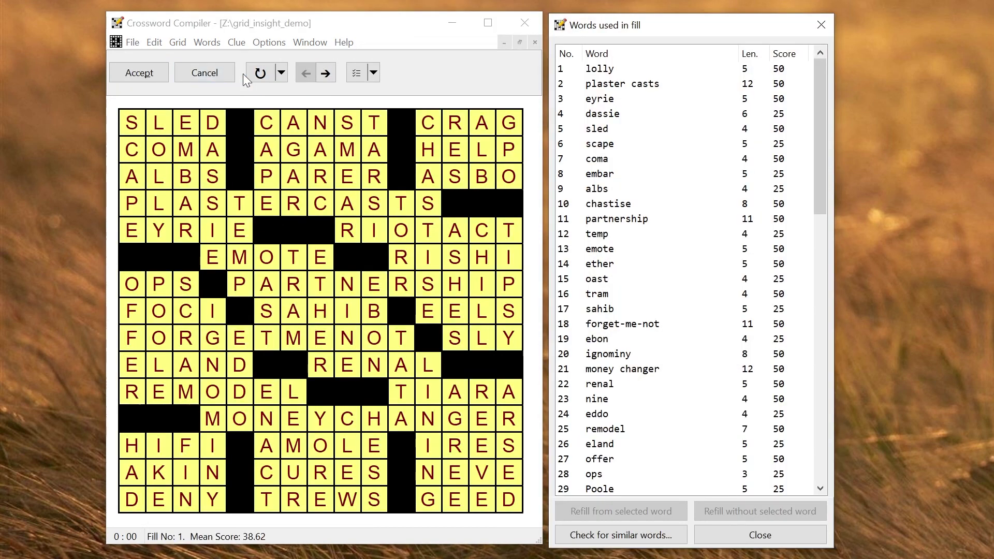
{"action": "left_click", "coordinate": [373, 73]}
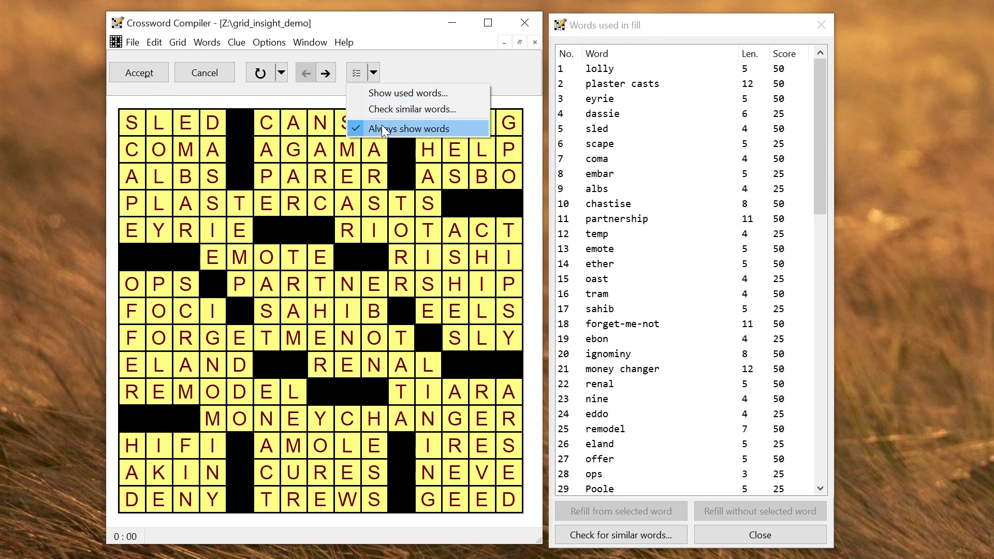
{"action": "left_click", "coordinate": [611, 36]}
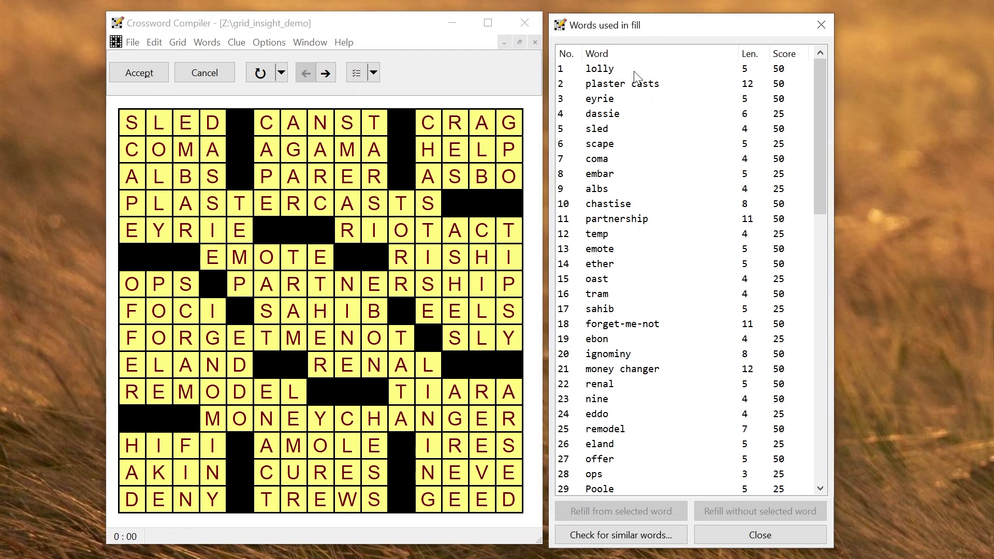
Set the score of albs to 20 in the list of words used in the fill
{"action": "left_click", "coordinate": [603, 190]}
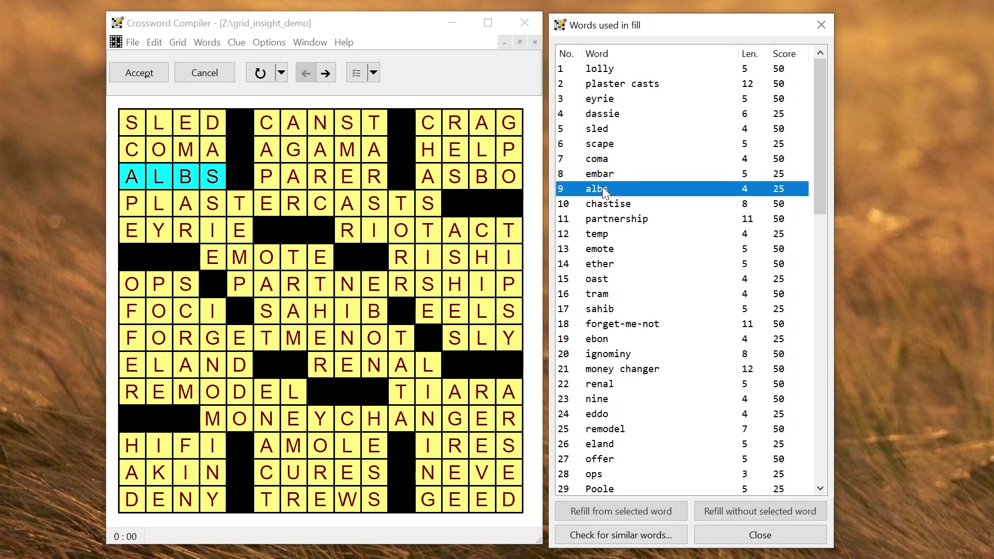
{"action": "left_click", "coordinate": [782, 192]}
{"action": "left_click", "coordinate": [801, 193]}
{"action": "left_click", "coordinate": [801, 192]}
{"action": "left_click", "coordinate": [801, 192]}
{"action": "left_click", "coordinate": [801, 192]}
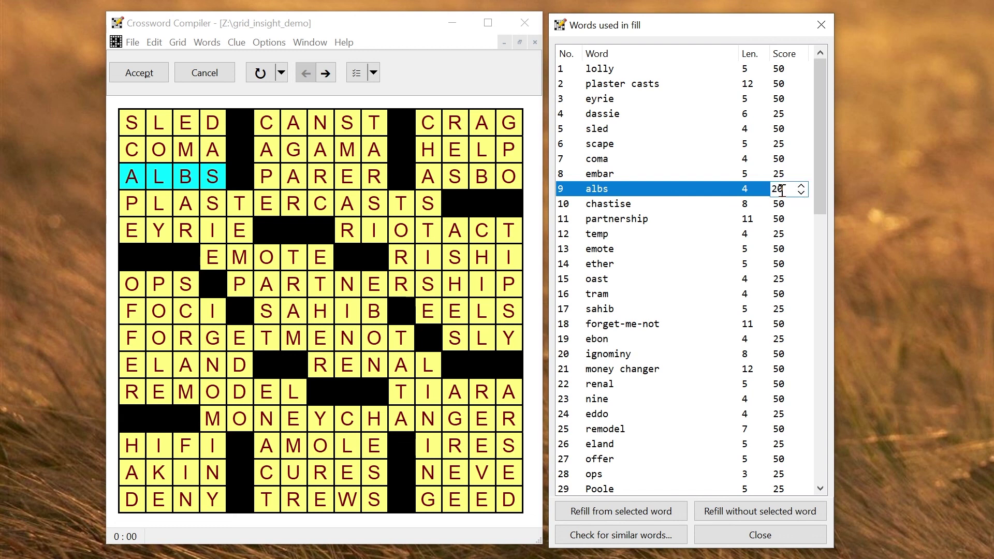
{"action": "left_click", "coordinate": [704, 206]}
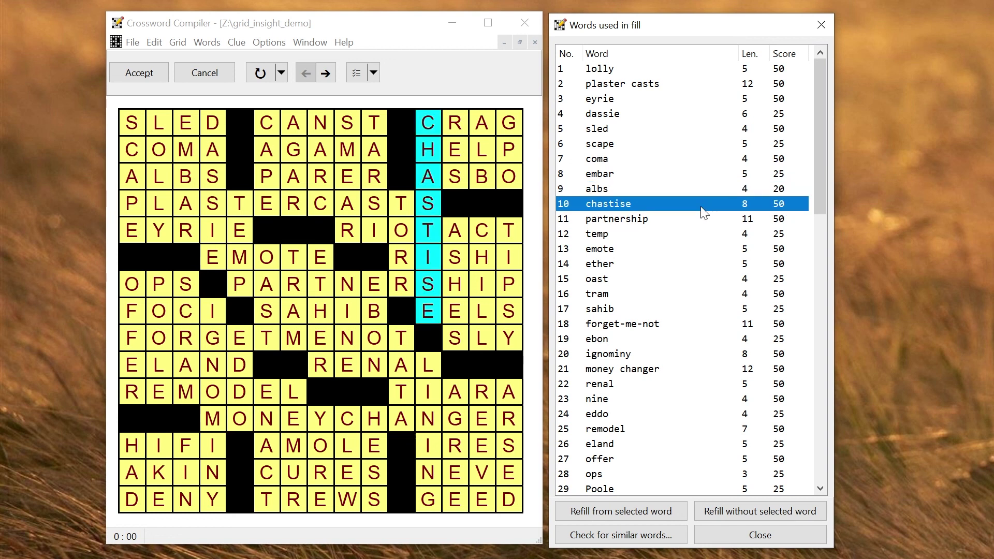
Open the removal dialog for the used word ebon, select all word lists as targets, and dismiss it without removing the word
{"action": "left_click", "coordinate": [594, 338]}
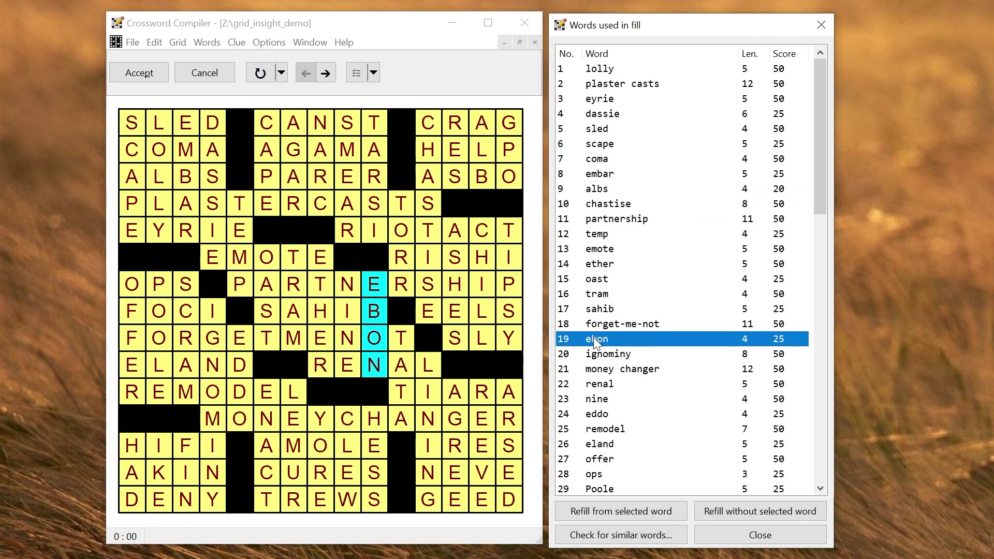
{"action": "right_click", "coordinate": [599, 338]}
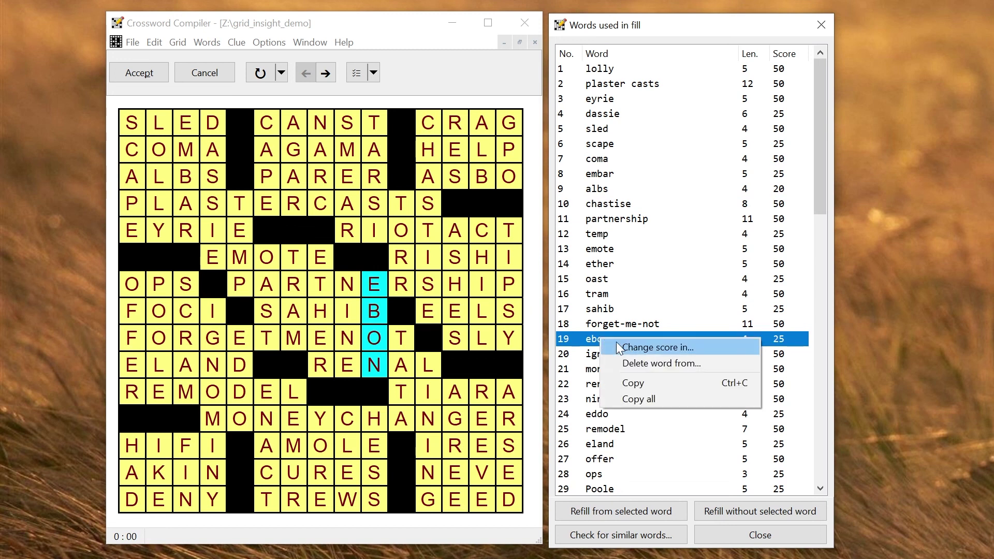
{"action": "left_click", "coordinate": [590, 338]}
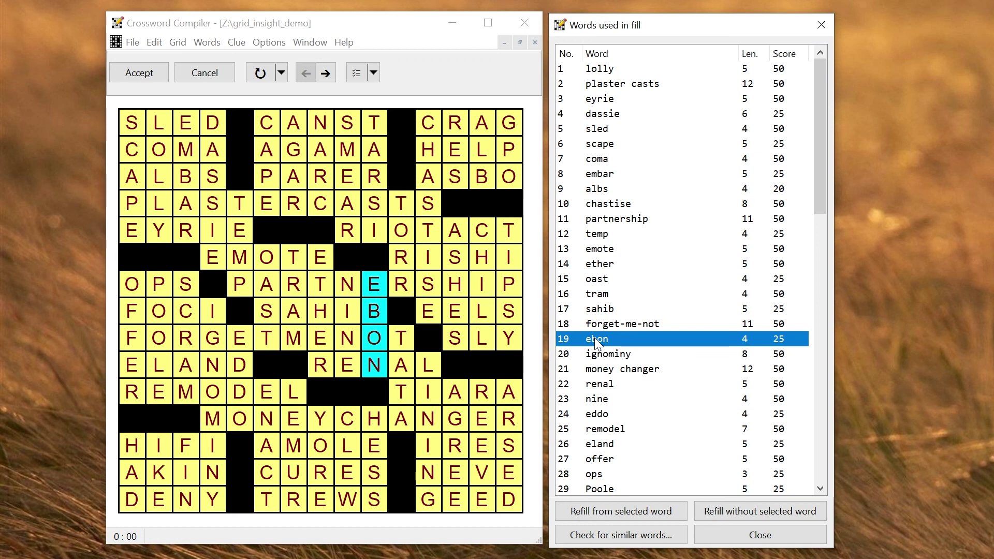
{"action": "right_click", "coordinate": [604, 339]}
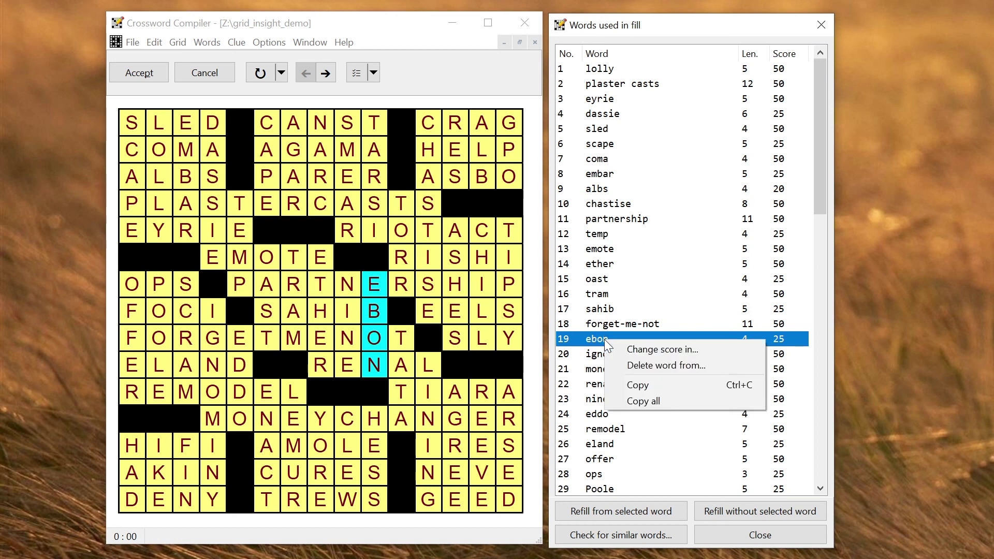
{"action": "left_click", "coordinate": [640, 369]}
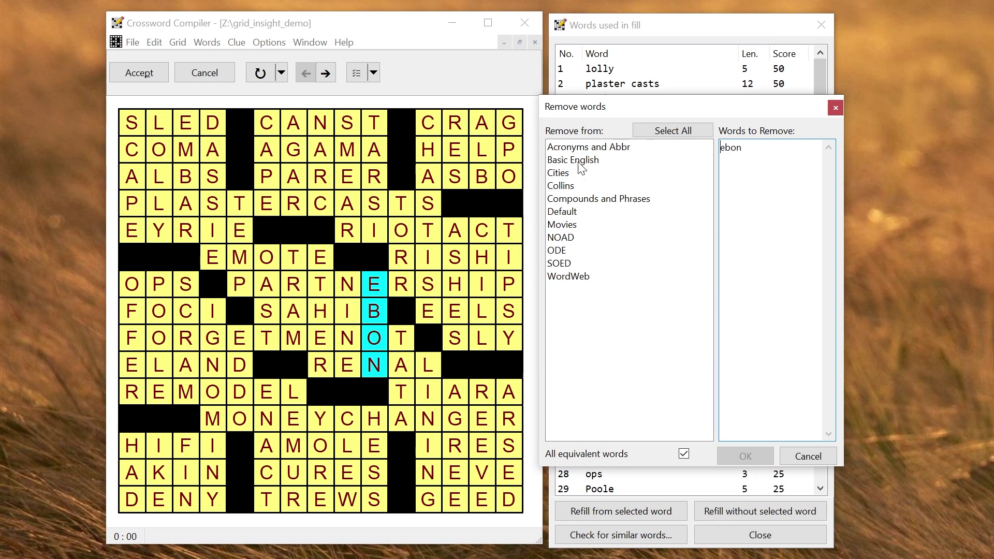
{"action": "left_click", "coordinate": [587, 185]}
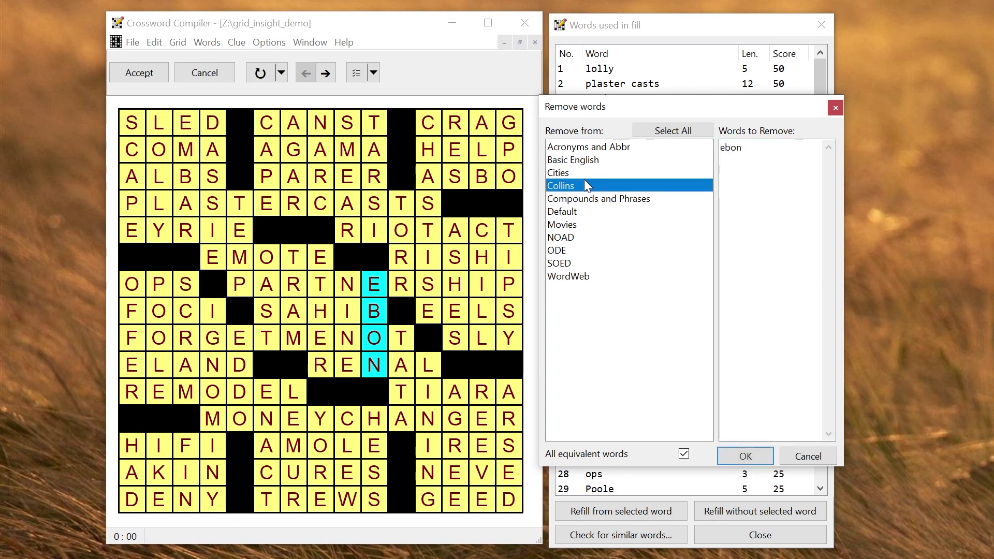
{"action": "left_click", "coordinate": [582, 159]}
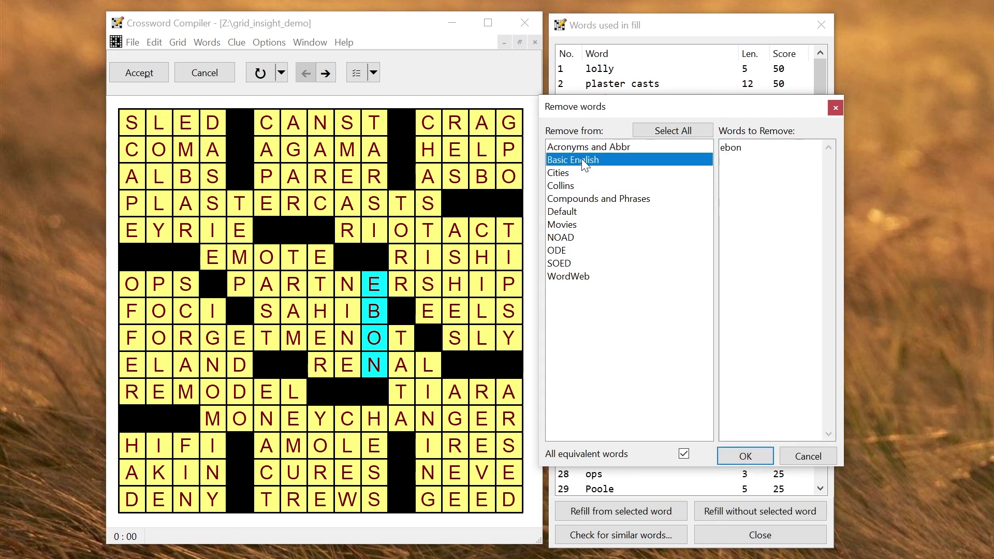
{"action": "left_click", "coordinate": [661, 134]}
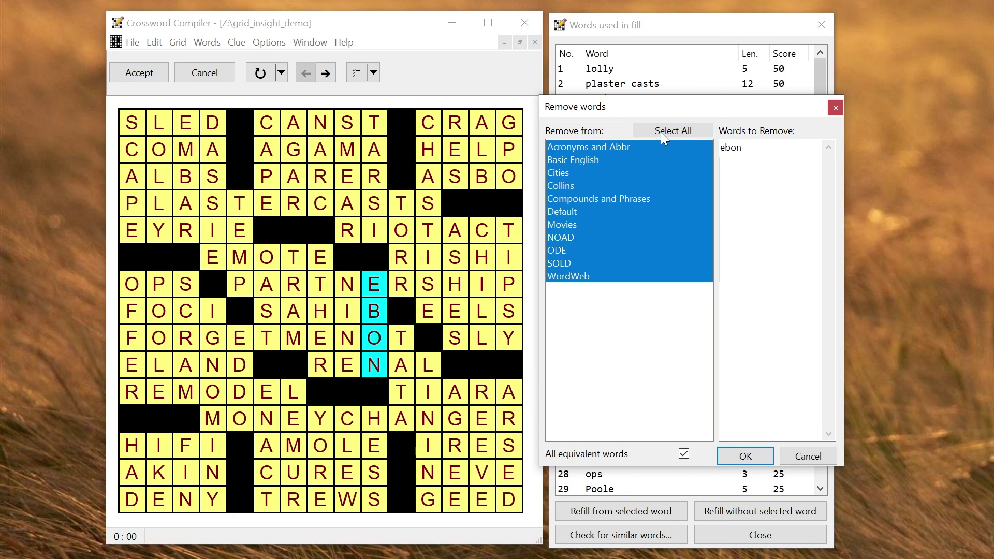
{"action": "left_click", "coordinate": [836, 108]}
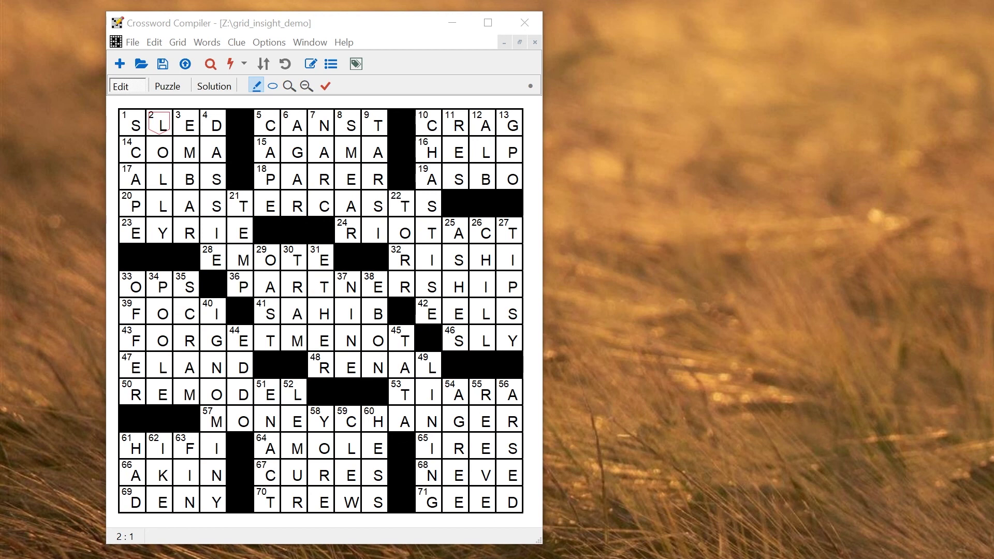